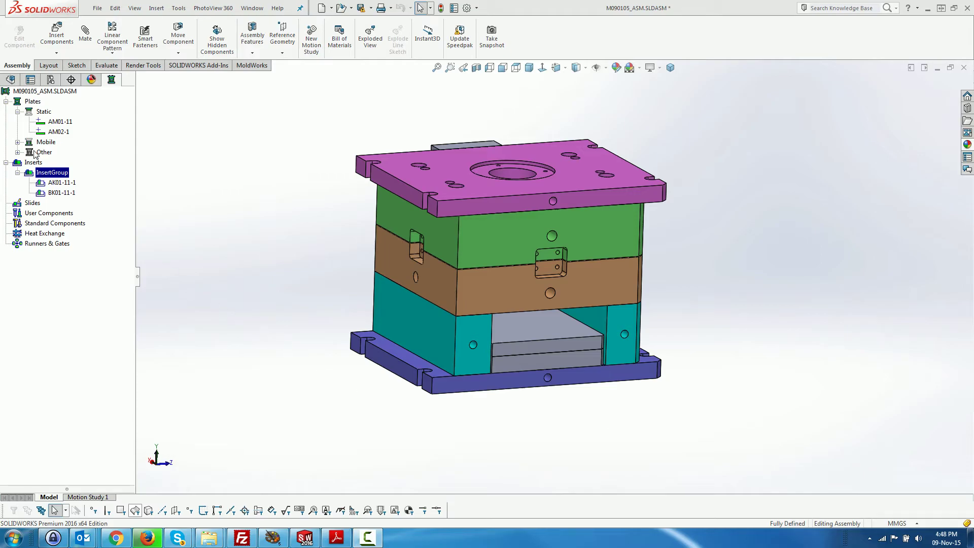
Show only the mobile core plate BM01-11 together with its insert
{"action": "left_click", "coordinate": [19, 143]}
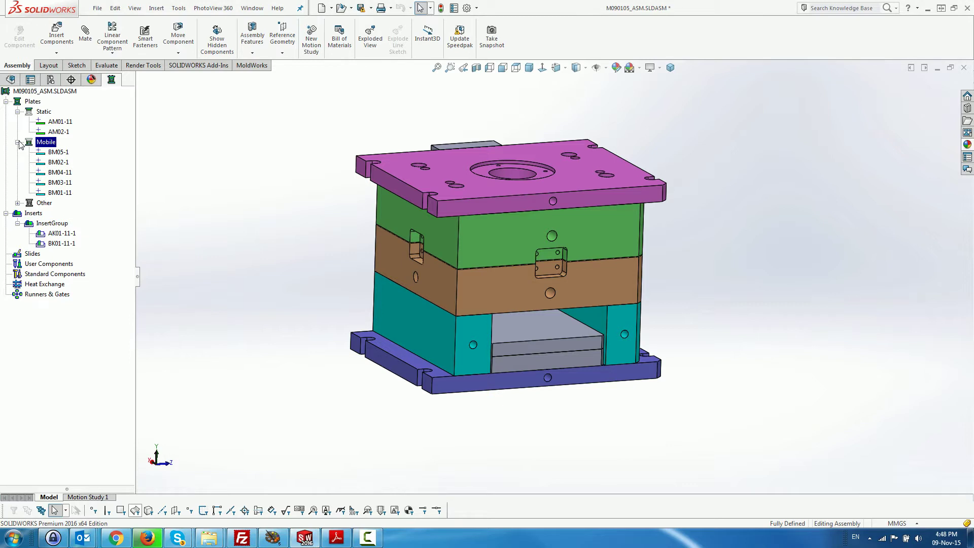
{"action": "left_click", "coordinate": [59, 152]}
{"action": "left_click", "coordinate": [60, 193]}
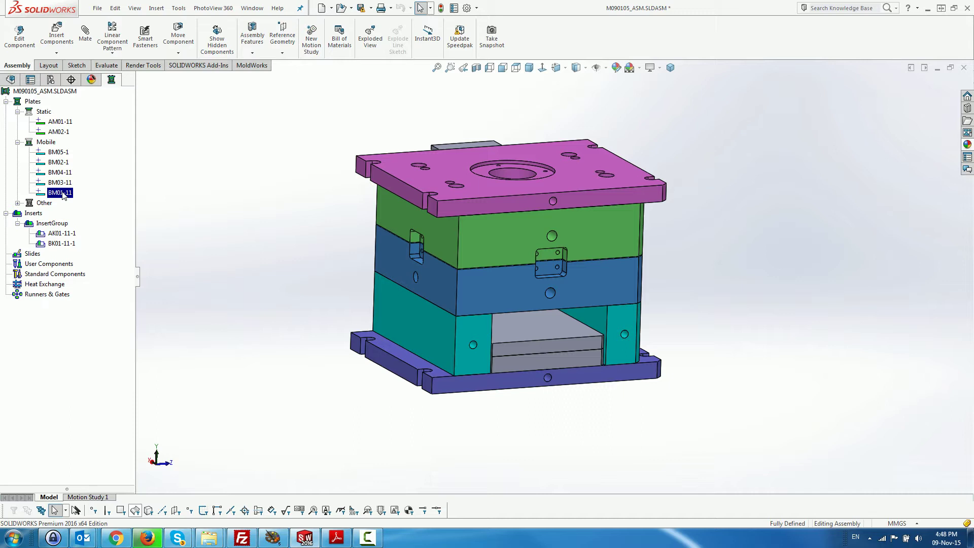
{"action": "left_click", "coordinate": [179, 219]}
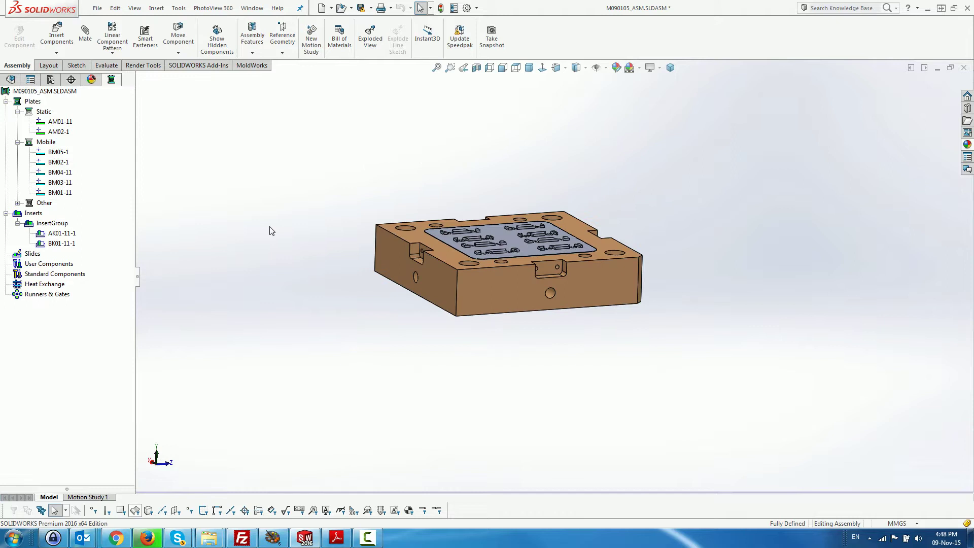
{"action": "mouse_move", "coordinate": [271, 231]}
{"action": "middle_mouse_down"}
{"action": "mouse_move", "coordinate": [270, 204]}
{"action": "mouse_move", "coordinate": [261, 224]}
{"action": "middle_mouse_up"}
{"action": "scroll", "coordinate": [355, 271], "scroll_direction": "down", "scroll_amount": 2}
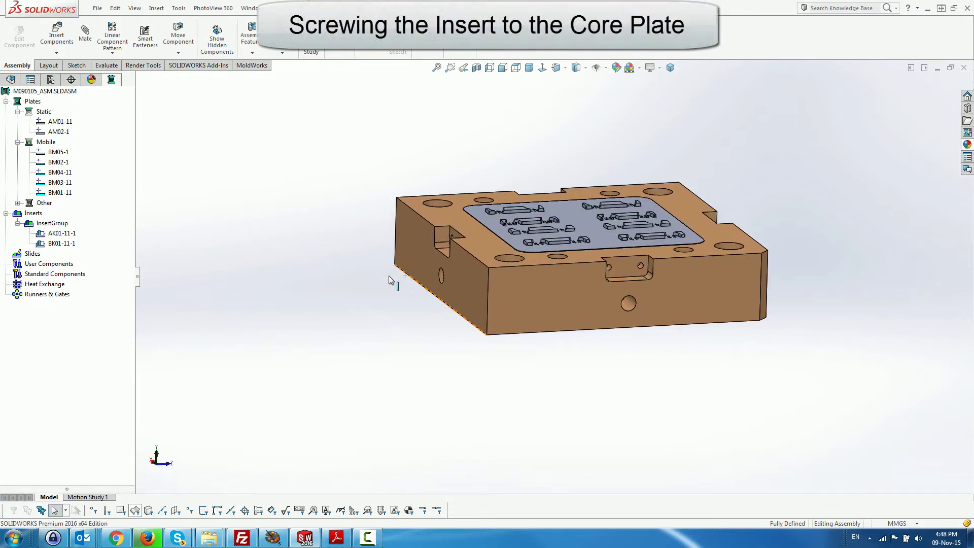
{"action": "middle_click_drag", "start_coordinate": [778, 289], "coordinate": [741, 297], "text": "ctrl"}
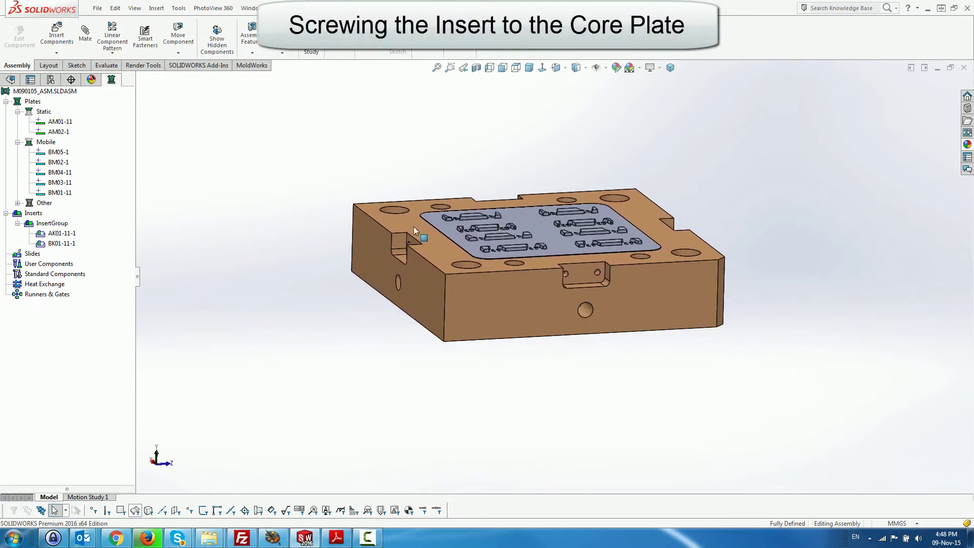
Start a Cap Screw component on the underside of core plate BM01-11, positioned by the "8mm fix screws" sketch
{"action": "right_click", "coordinate": [47, 275]}
{"action": "mouse_move", "coordinate": [112, 285]}
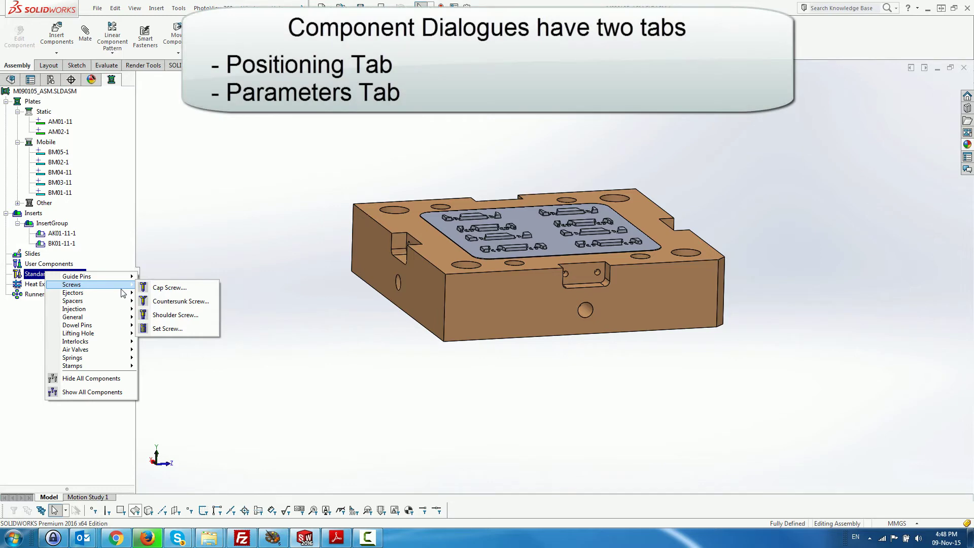
{"action": "left_click", "coordinate": [168, 288]}
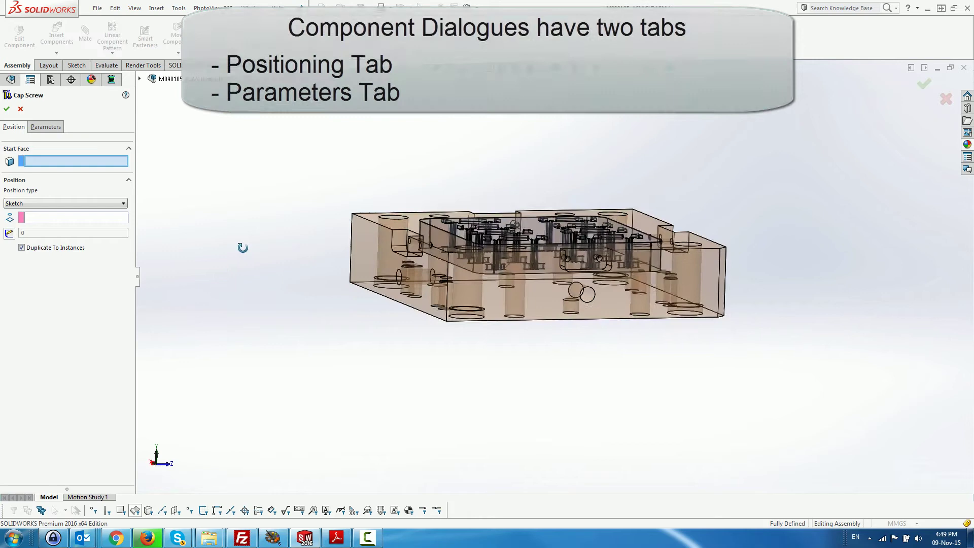
{"action": "middle_click_drag", "start_coordinate": [242, 283], "coordinate": [239, 211]}
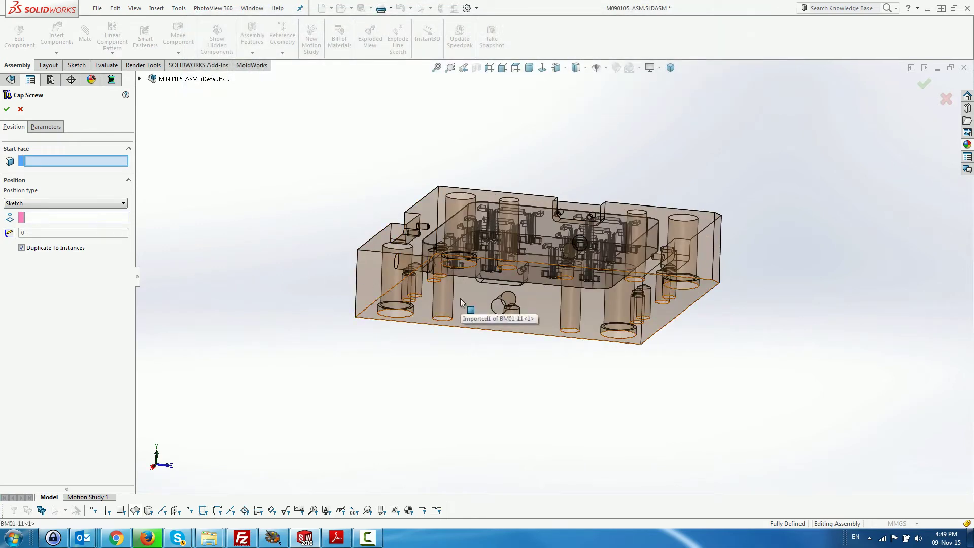
{"action": "left_click", "coordinate": [461, 300]}
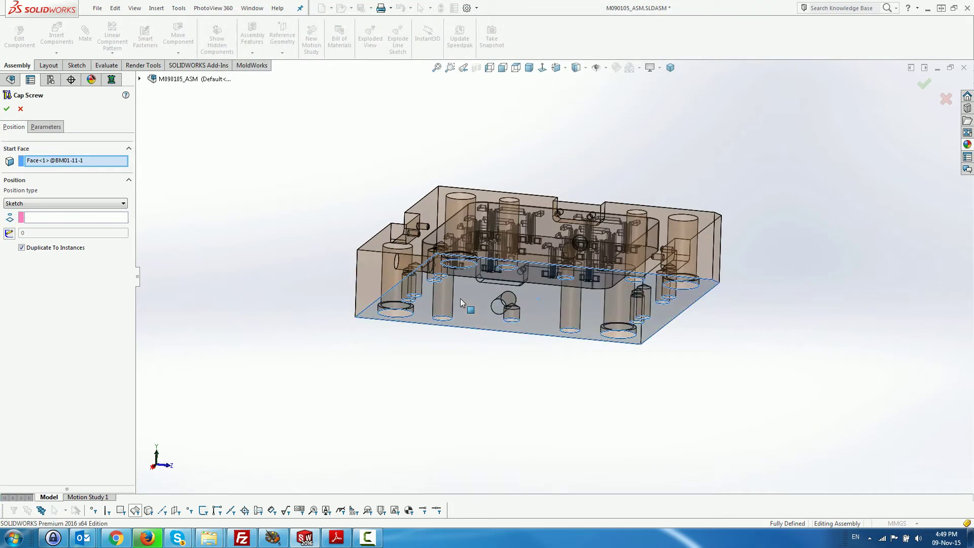
{"action": "left_click", "coordinate": [141, 79]}
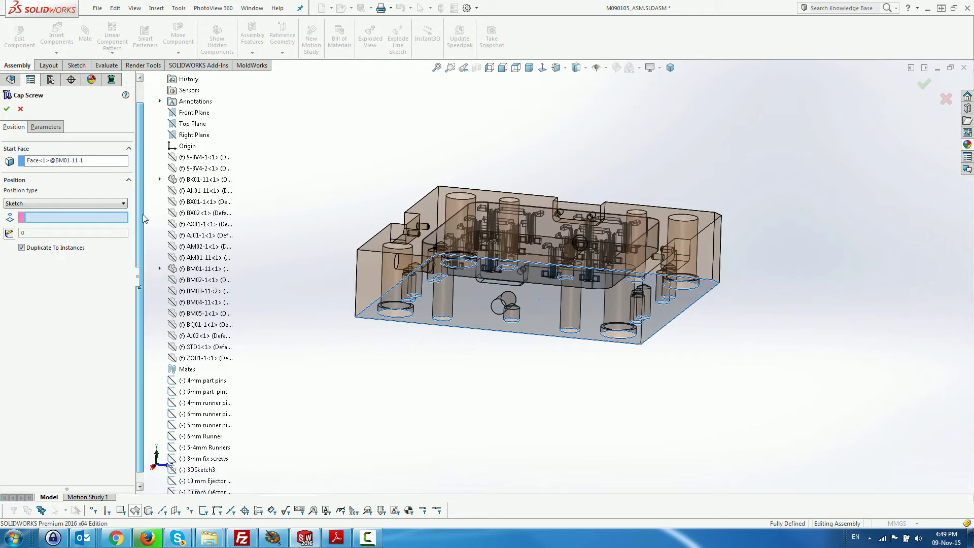
{"action": "scroll", "coordinate": [144, 296], "scroll_direction": "down", "scroll_amount": 1}
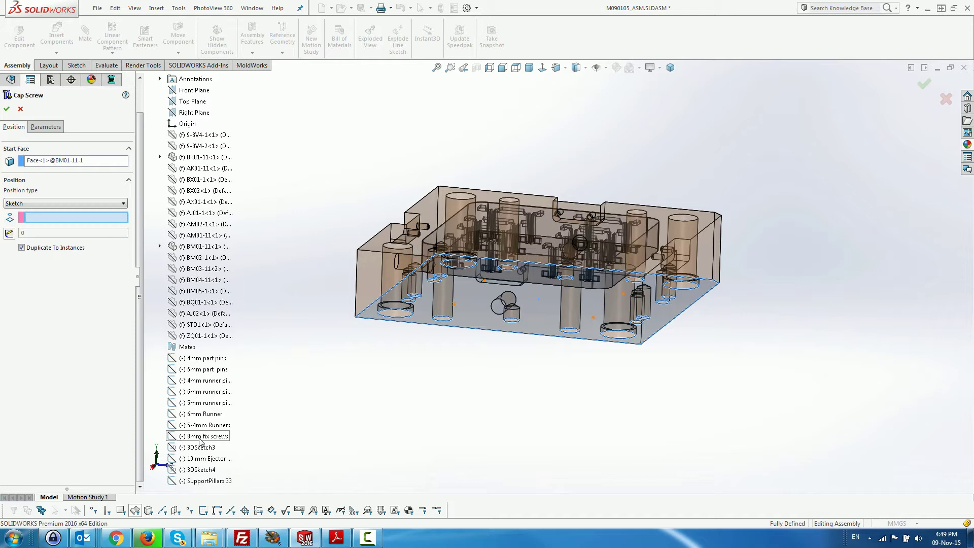
{"action": "left_click", "coordinate": [200, 438]}
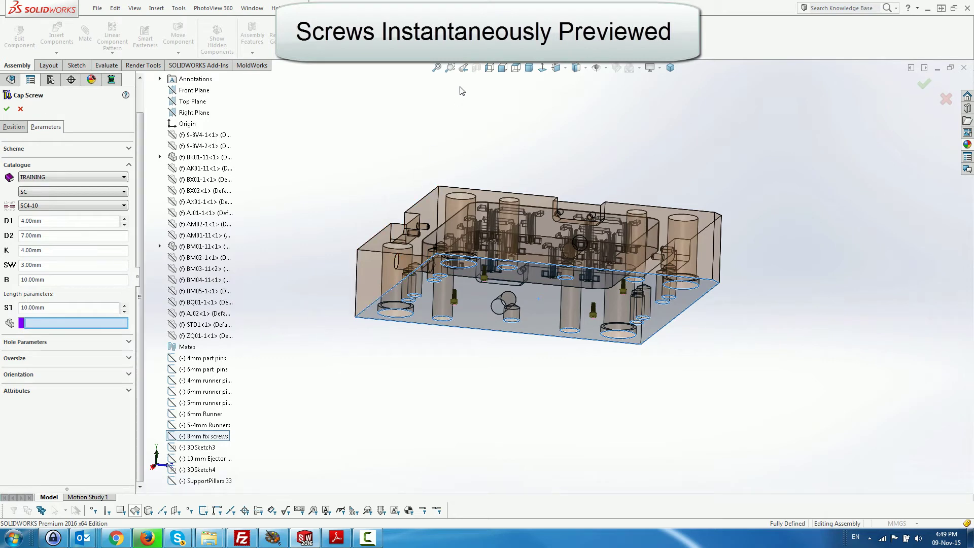
Set the cap screws' length to reach up to the insert BK01-11
{"action": "left_click", "coordinate": [502, 68]}
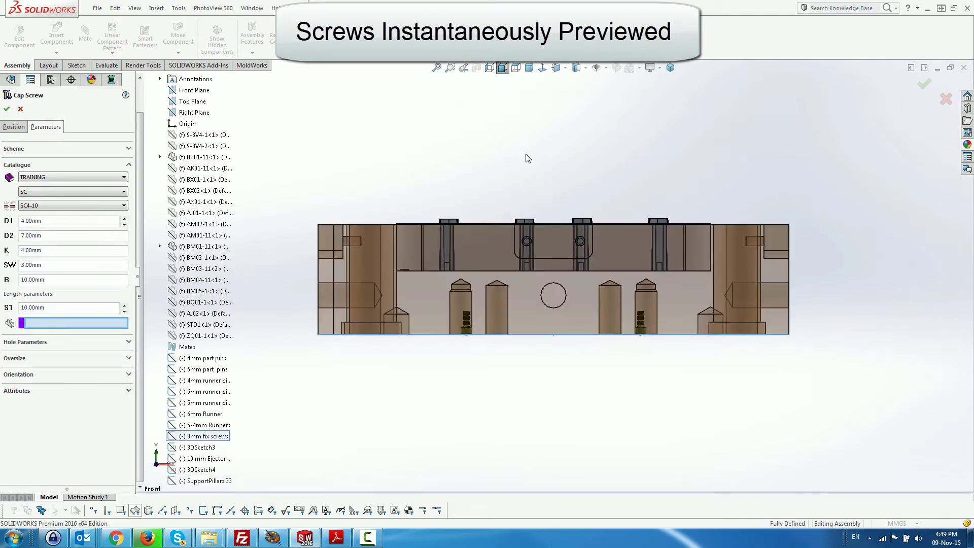
{"action": "left_click", "coordinate": [488, 242]}
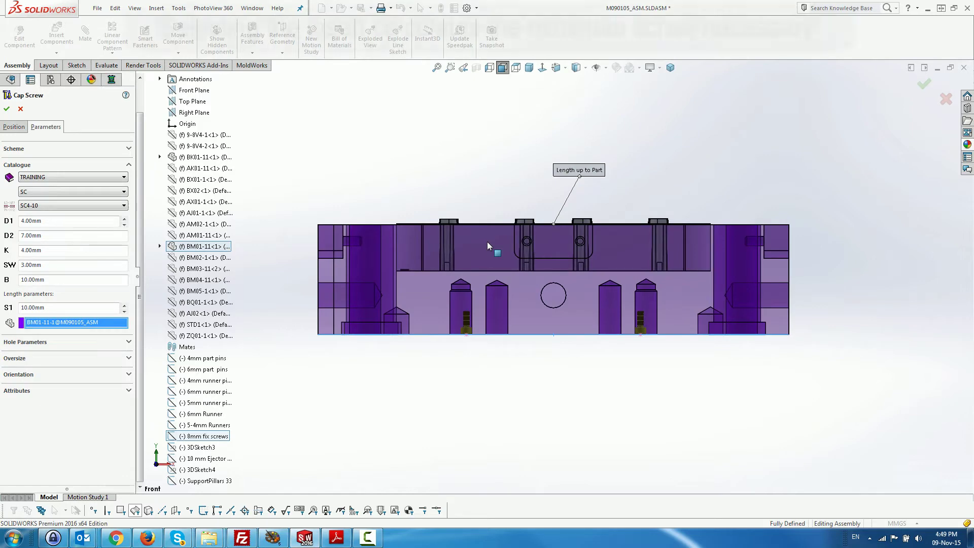
{"action": "middle_click_drag", "start_coordinate": [488, 242], "coordinate": [463, 273]}
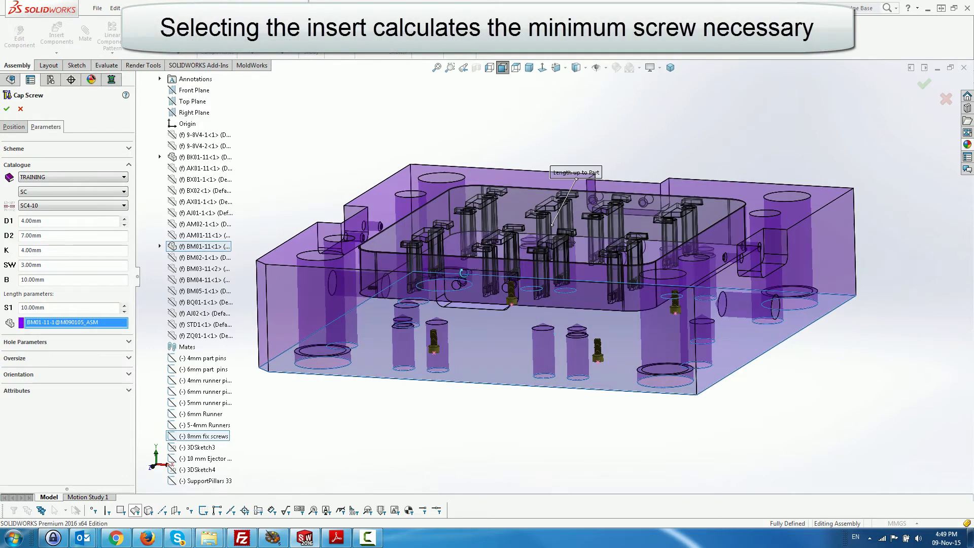
{"action": "left_click", "coordinate": [496, 208]}
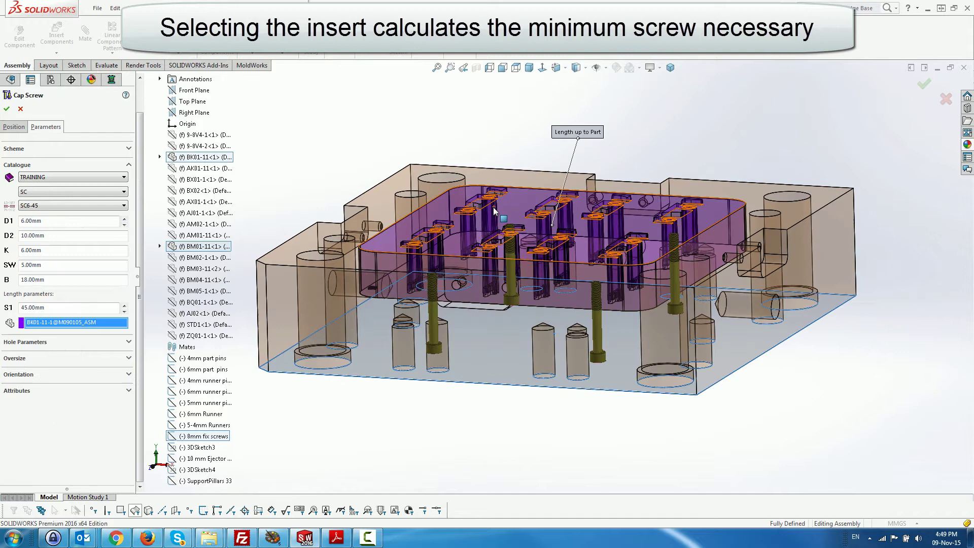
Set the cap screws' D1 diameter to 8 mm and create the screws with their holes
{"action": "left_click", "coordinate": [502, 68]}
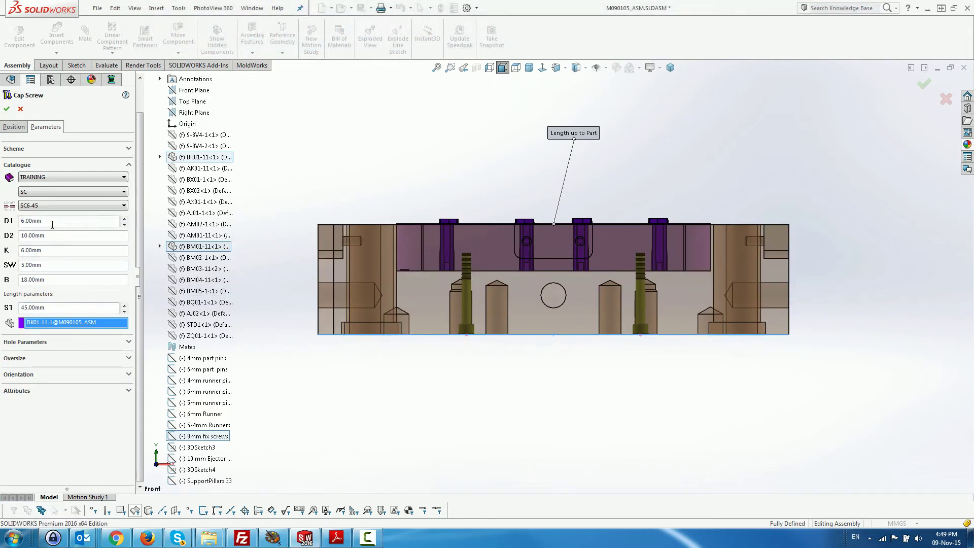
{"action": "left_click_drag", "start_coordinate": [48, 221], "coordinate": [10, 221]}
{"action": "type", "text": "8"}
{"action": "key", "text": "Tab"}
{"action": "key", "text": "Return"}
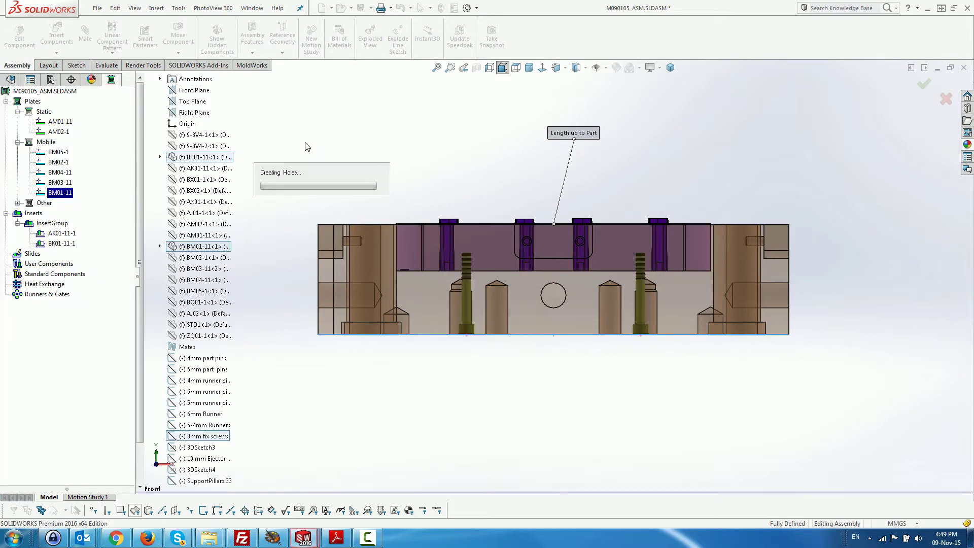
Make the core plate BM01-11 transparent
{"action": "right_click", "coordinate": [364, 278]}
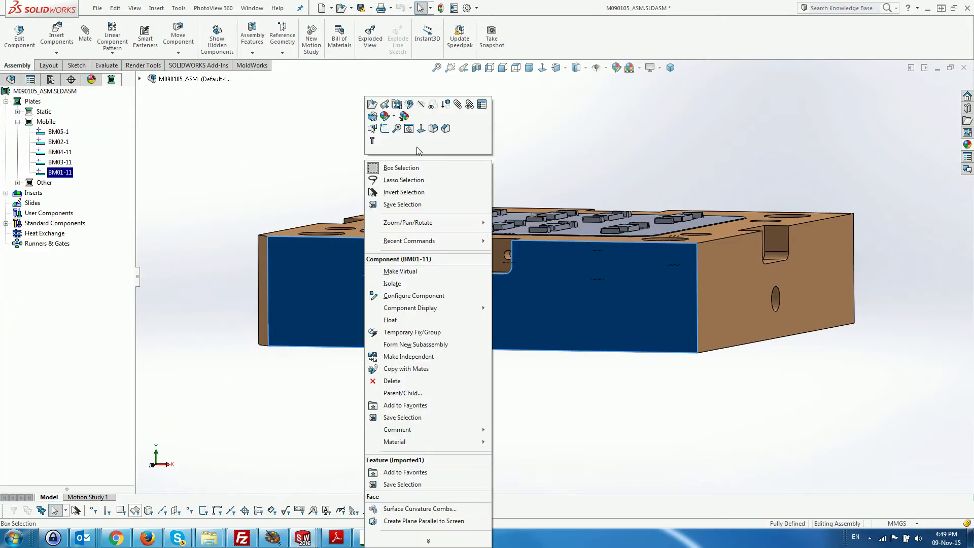
{"action": "left_click", "coordinate": [425, 117]}
{"action": "left_click", "coordinate": [421, 128]}
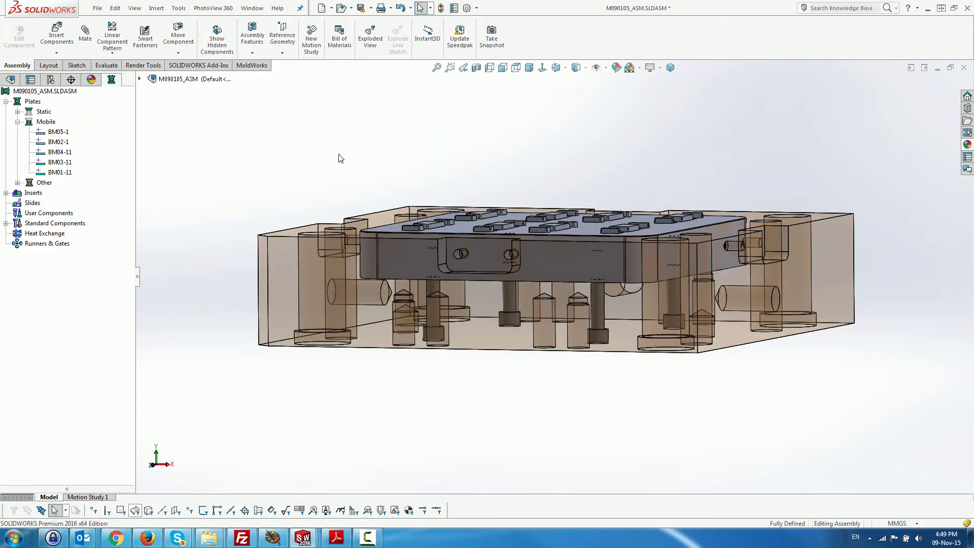
Show the ejection plates of the mobile side below the core plate
{"action": "right_click", "coordinate": [43, 123]}
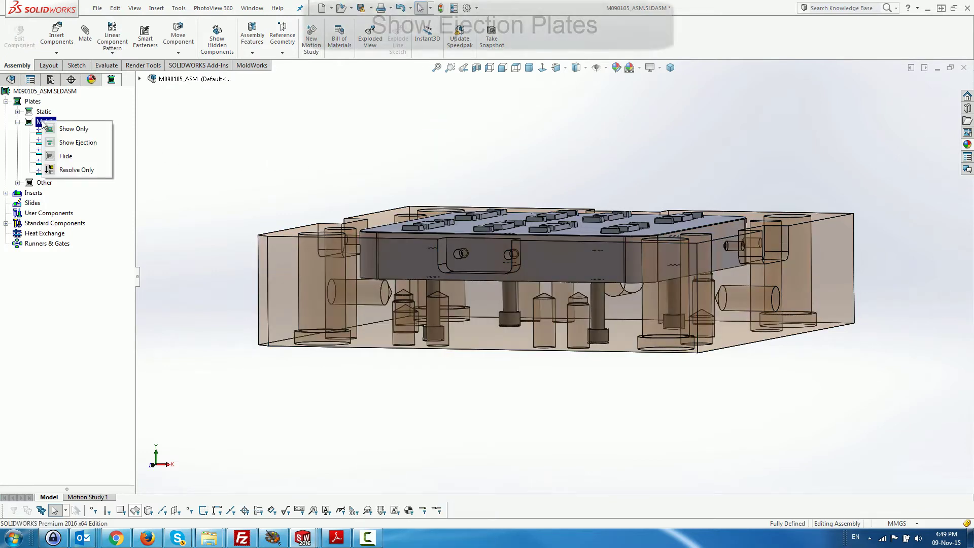
{"action": "left_click", "coordinate": [68, 143]}
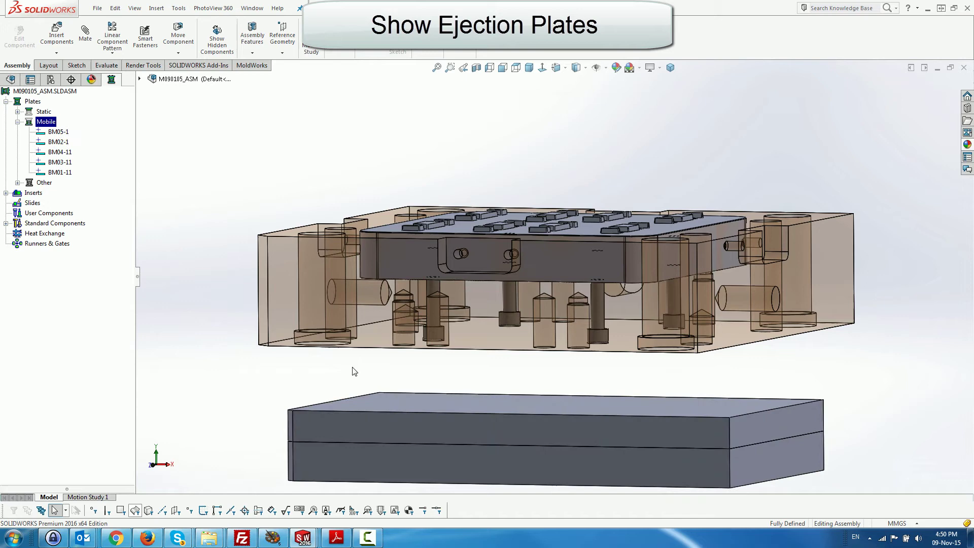
{"action": "middle_click_drag", "start_coordinate": [457, 409], "coordinate": [422, 284]}
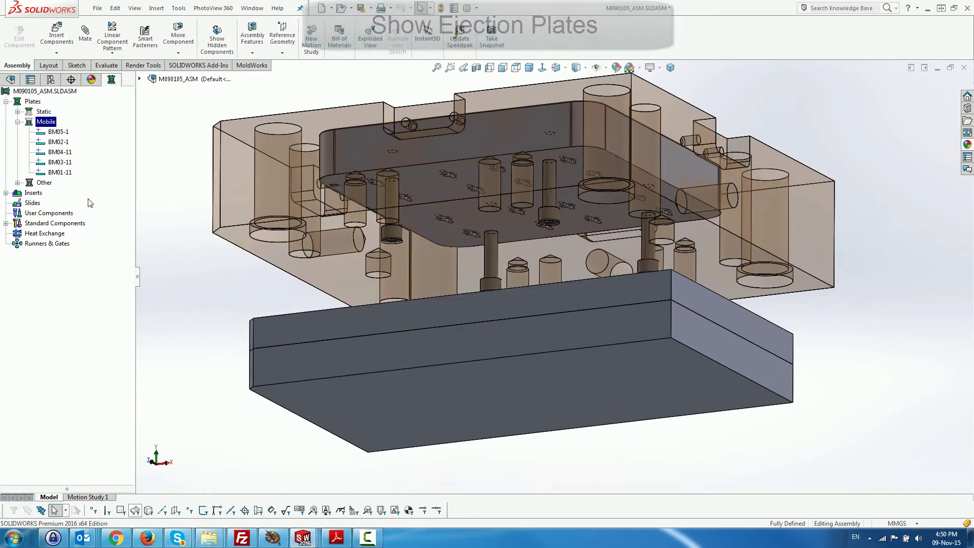
Start a Cap Screw component on the underside of ejector plate BM04-11, positioned by the 10 mm Ejector sketch
{"action": "right_click", "coordinate": [37, 226]}
{"action": "mouse_move", "coordinate": [93, 236]}
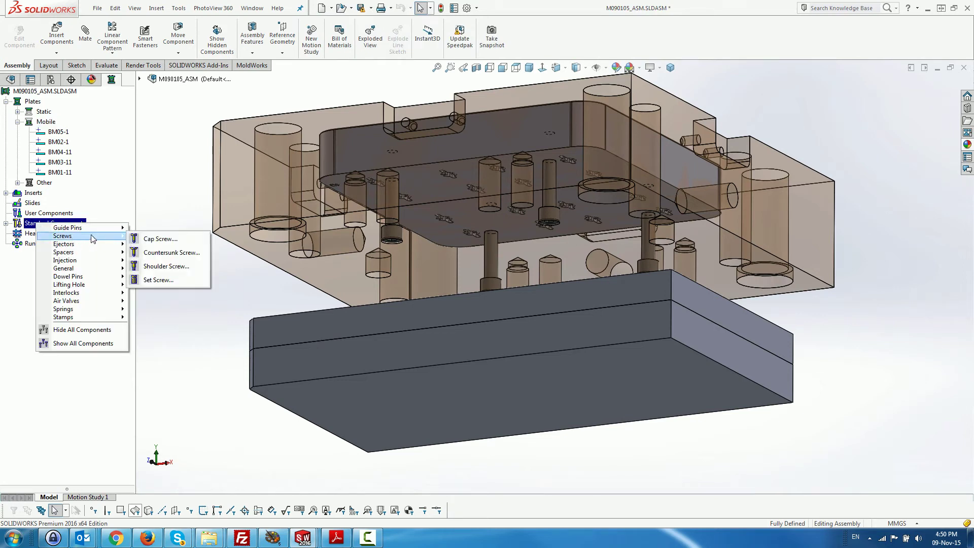
{"action": "left_click", "coordinate": [148, 242]}
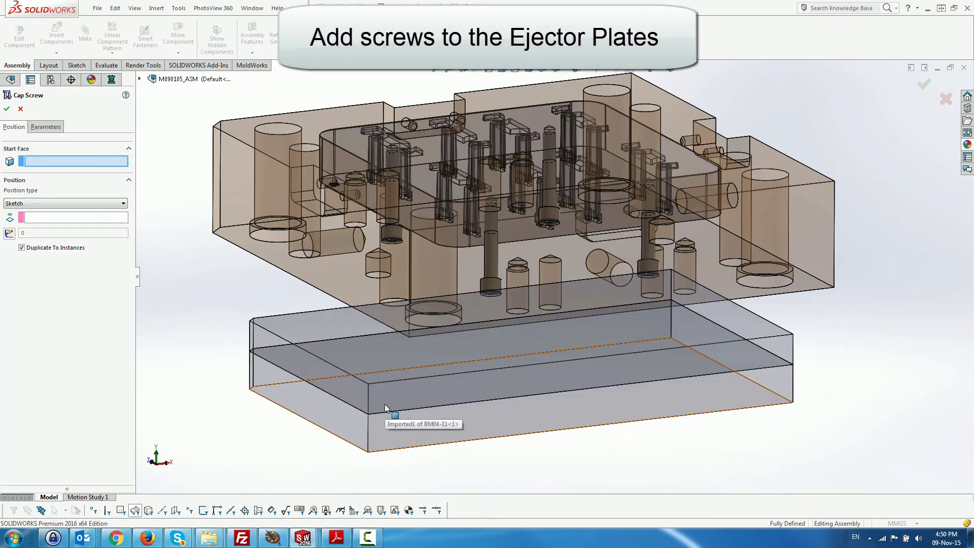
{"action": "left_click", "coordinate": [384, 404]}
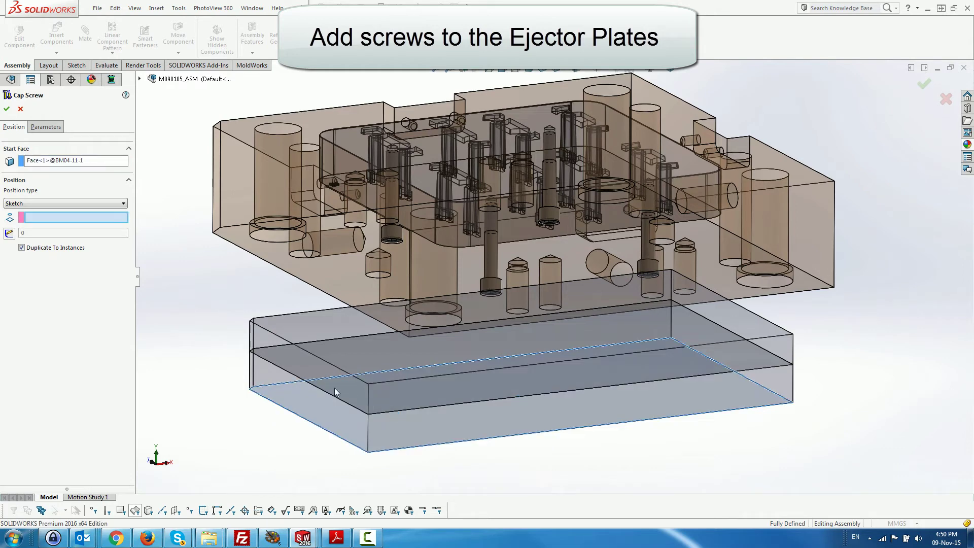
{"action": "left_click", "coordinate": [140, 79]}
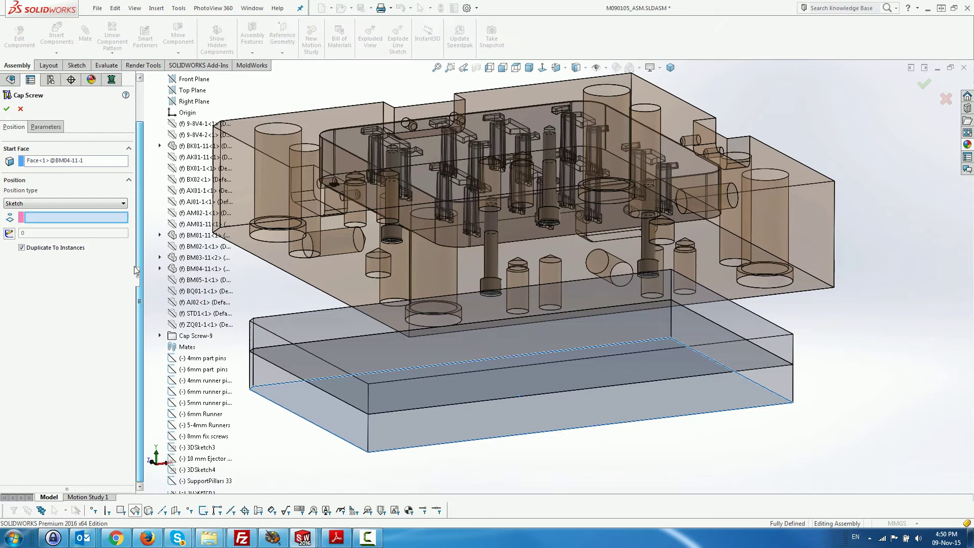
{"action": "left_click", "coordinate": [214, 459]}
Create the ejector plate screws with length up to plate BM03-11 and a D1 diameter of 10 mm
{"action": "middle_click_drag", "start_coordinate": [305, 350], "coordinate": [370, 336]}
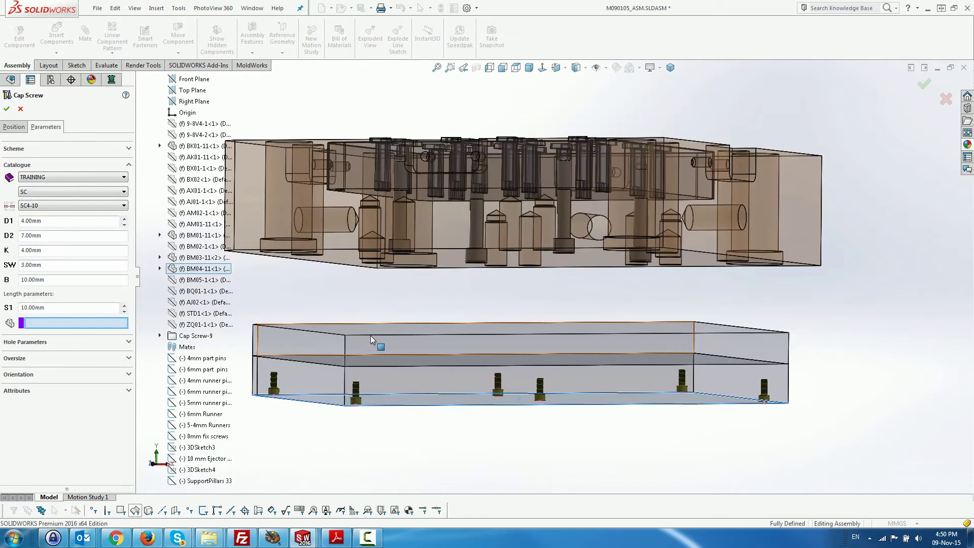
{"action": "left_click", "coordinate": [370, 336]}
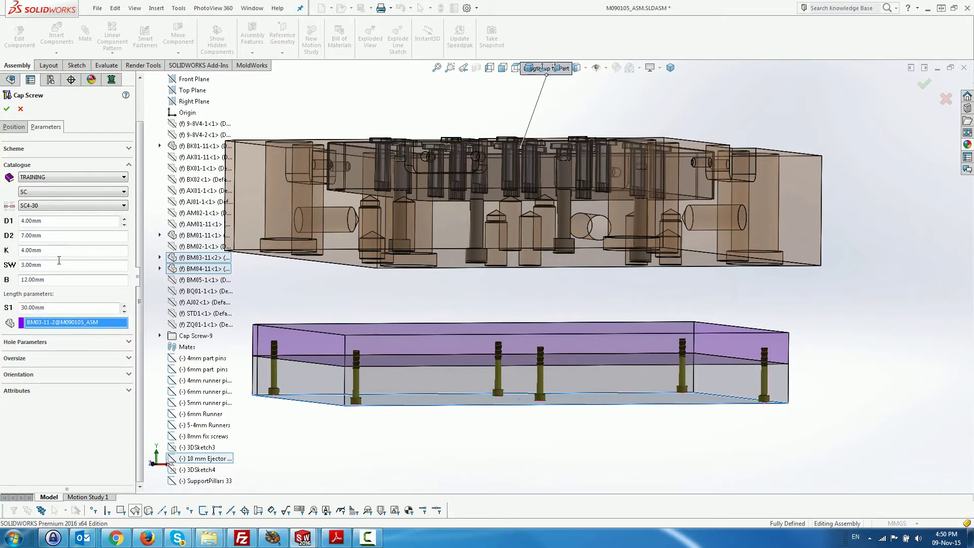
{"action": "left_click", "coordinate": [30, 221]}
{"action": "type", "text": "1"}
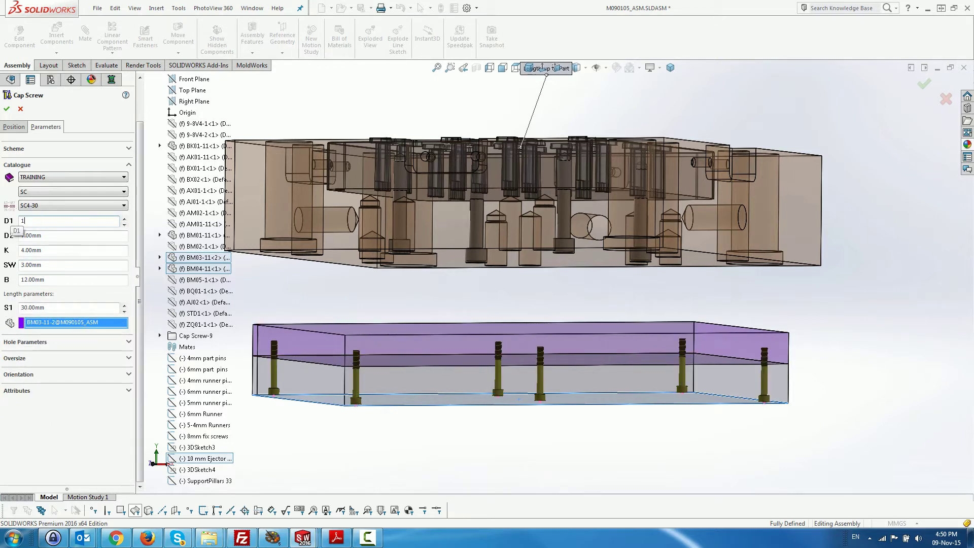
{"action": "type", "text": "0"}
{"action": "key", "text": "Return"}
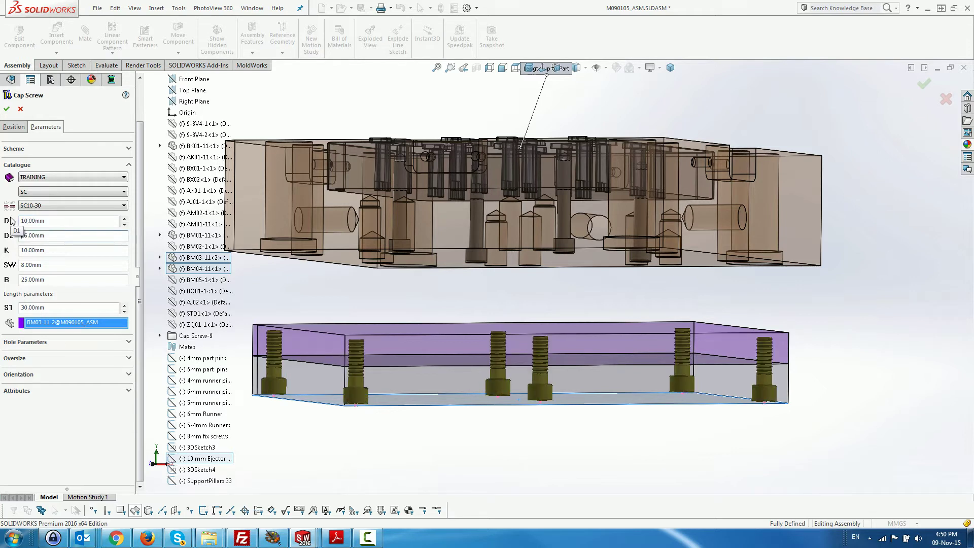
{"action": "left_click", "coordinate": [7, 108]}
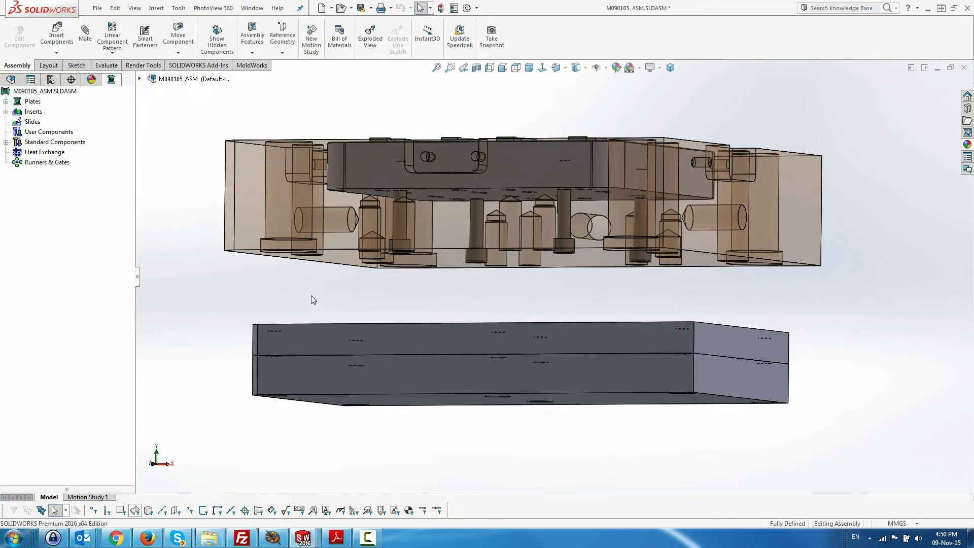
Start an Ejector component on the underside of ejector plate BM03-11, positioned by the 4mm part pins sketch
{"action": "middle_click_drag", "start_coordinate": [311, 297], "coordinate": [313, 329]}
{"action": "right_click", "coordinate": [45, 142]}
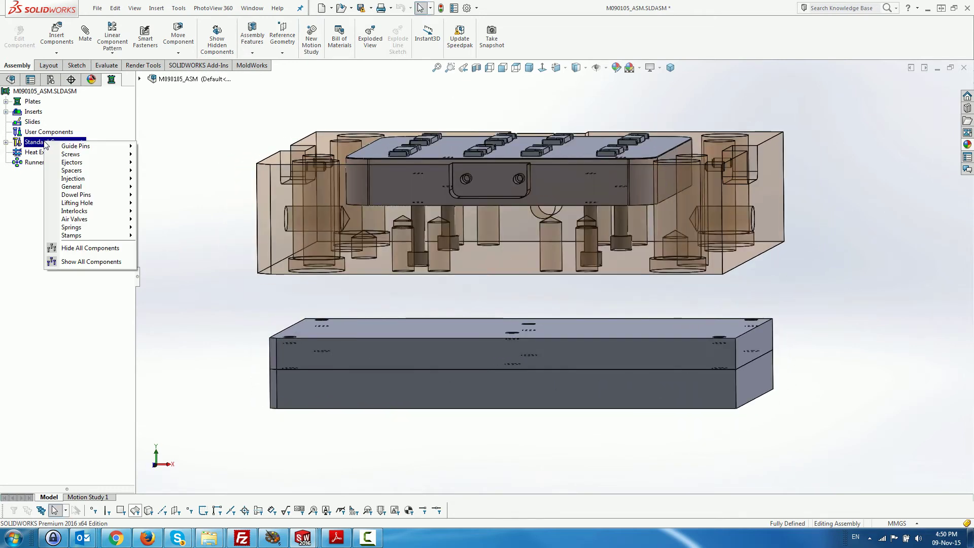
{"action": "mouse_move", "coordinate": [128, 165]}
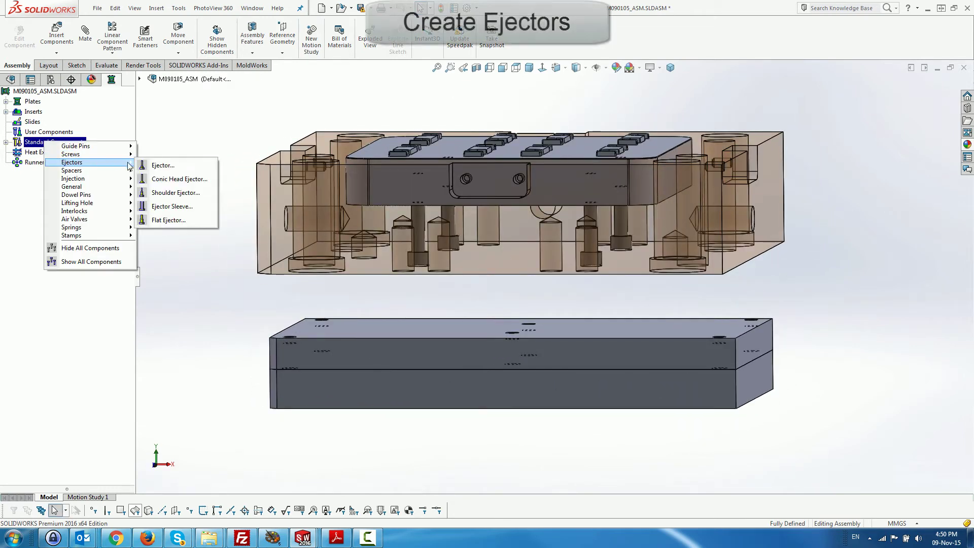
{"action": "left_click", "coordinate": [158, 165]}
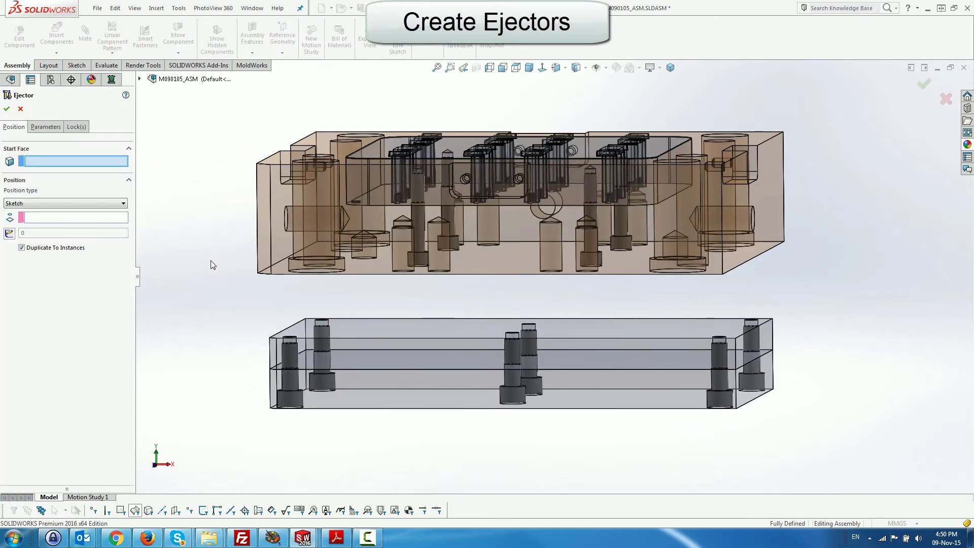
{"action": "key", "text": "ctrl+7"}
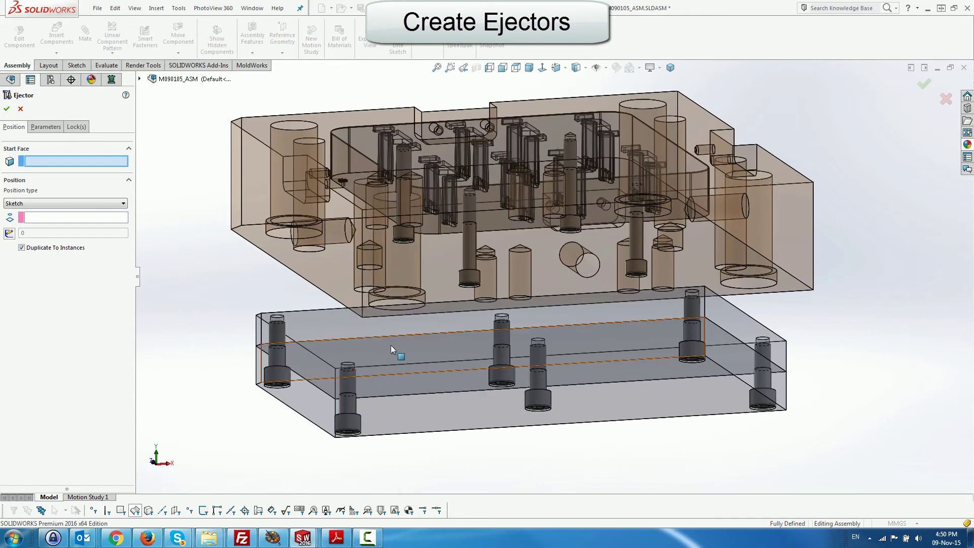
{"action": "right_click", "coordinate": [391, 345]}
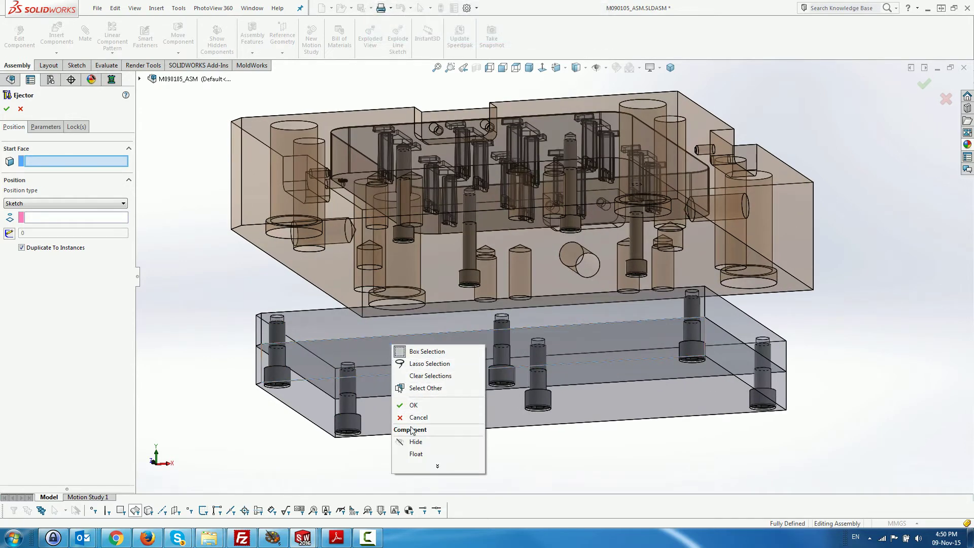
{"action": "left_click", "coordinate": [425, 388]}
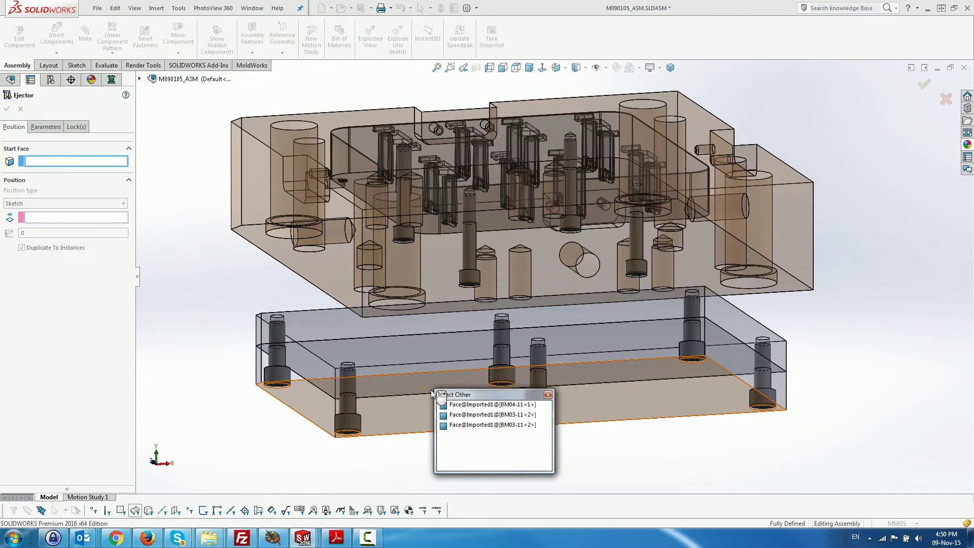
{"action": "left_click", "coordinate": [482, 416]}
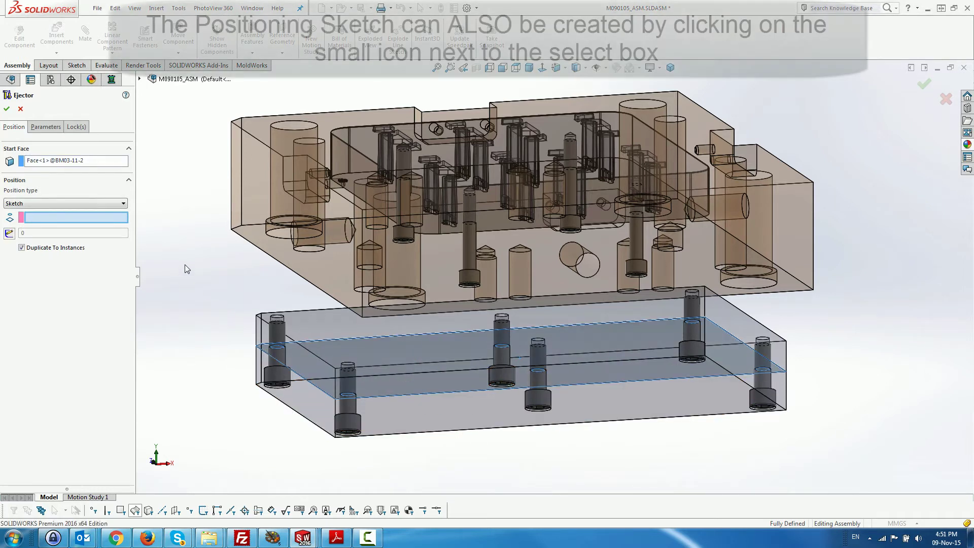
{"action": "left_click", "coordinate": [140, 79]}
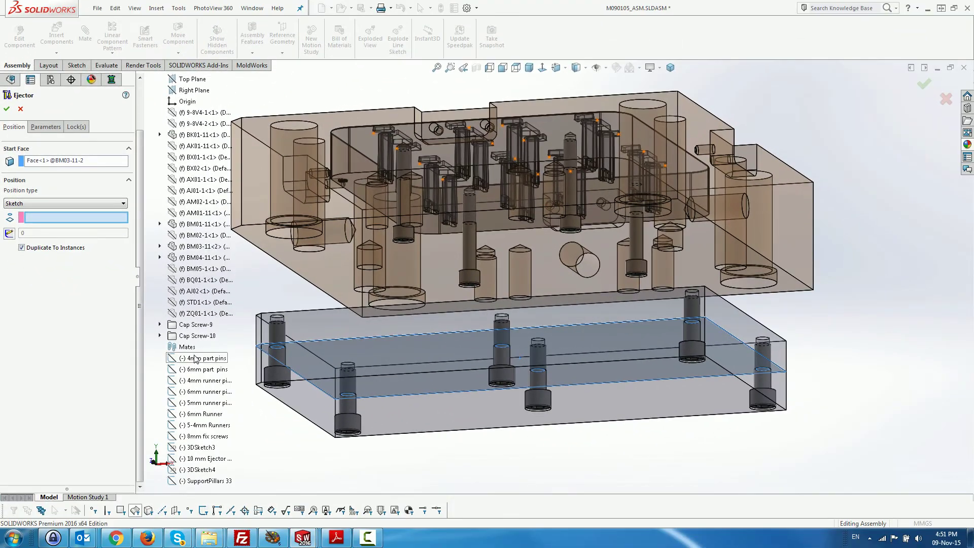
{"action": "left_click", "coordinate": [195, 358]}
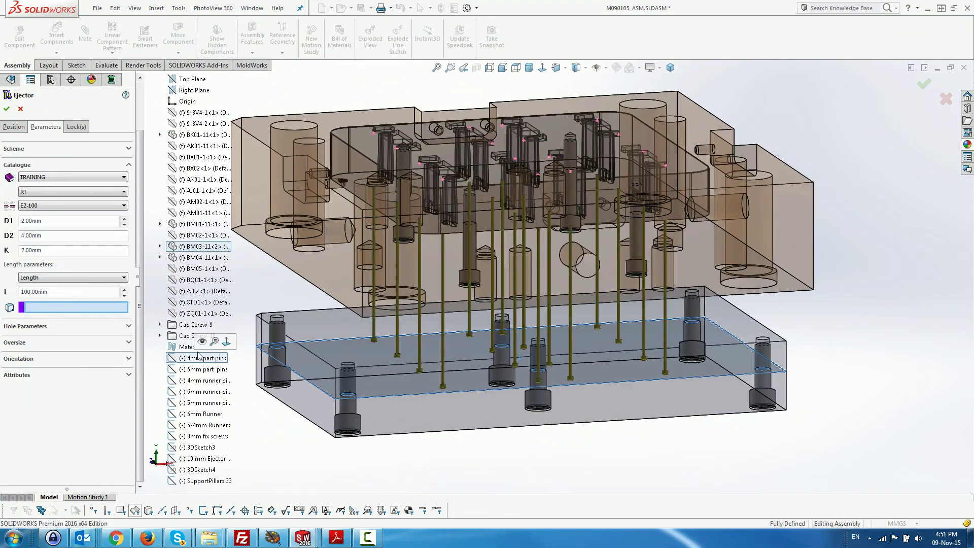
Create the ejectors with the Ort length option and a D1 diameter of 4 mm
{"action": "left_click", "coordinate": [503, 68]}
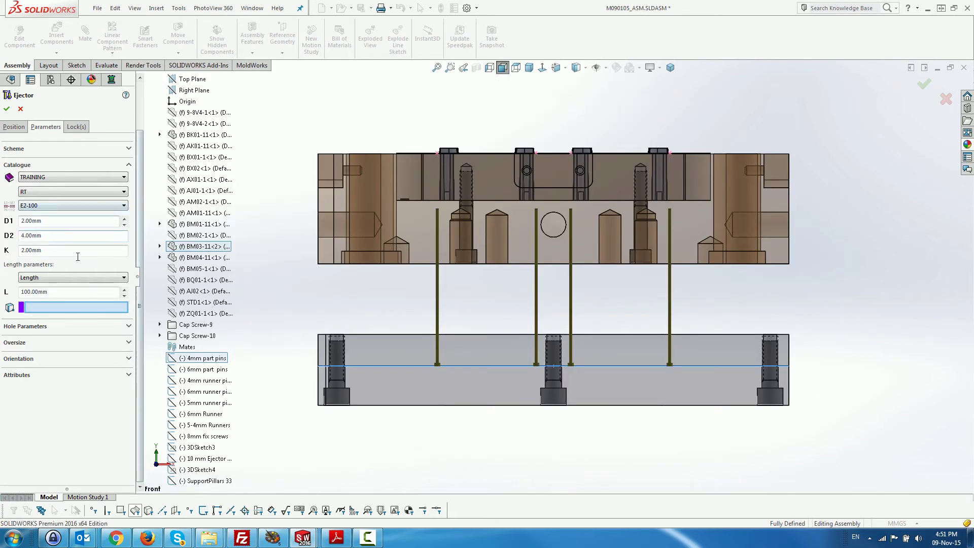
{"action": "left_click", "coordinate": [86, 278]}
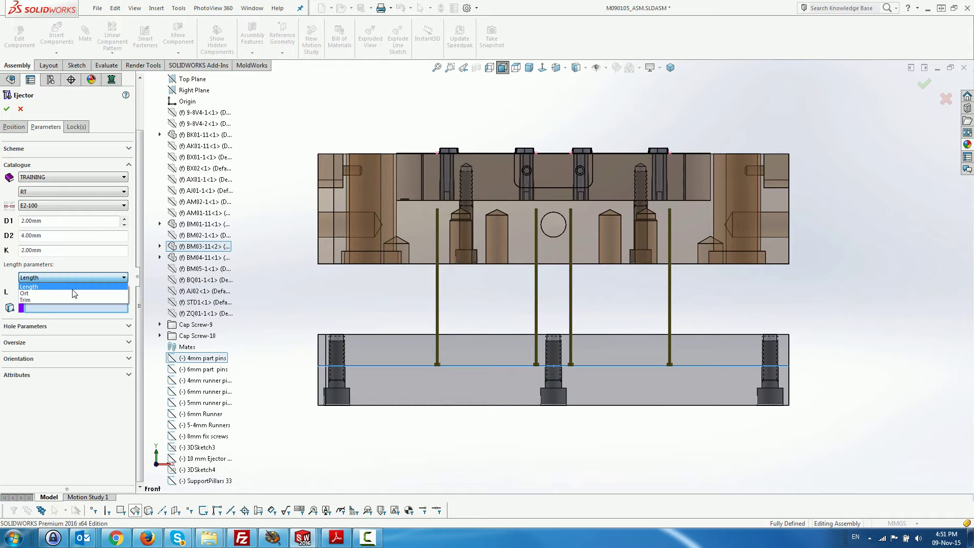
{"action": "left_click", "coordinate": [71, 294]}
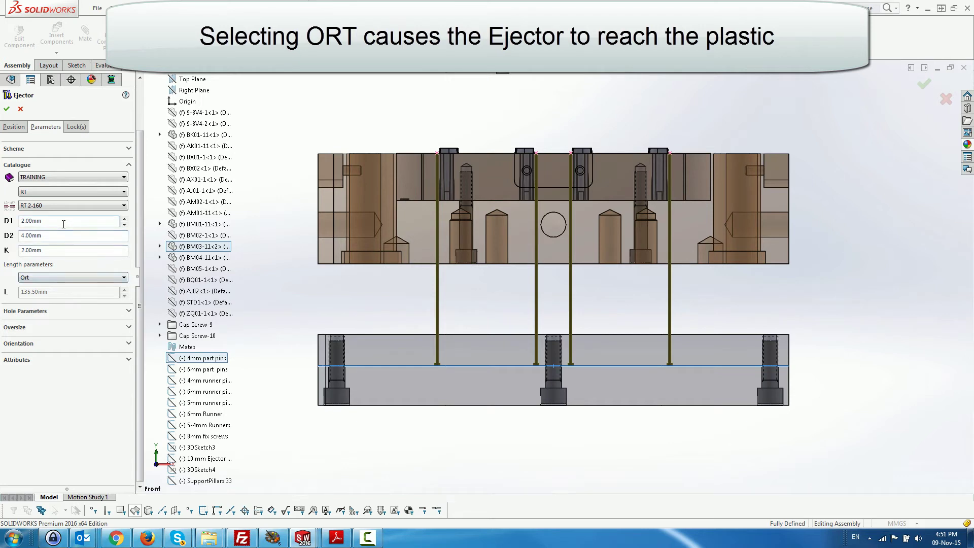
{"action": "left_click", "coordinate": [20, 222]}
{"action": "type", "text": "4"}
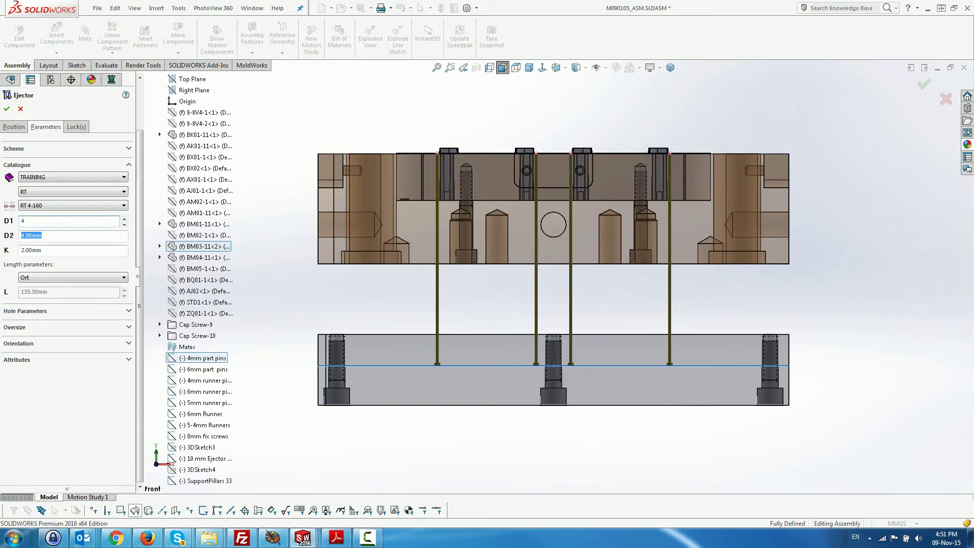
{"action": "left_click", "coordinate": [7, 109]}
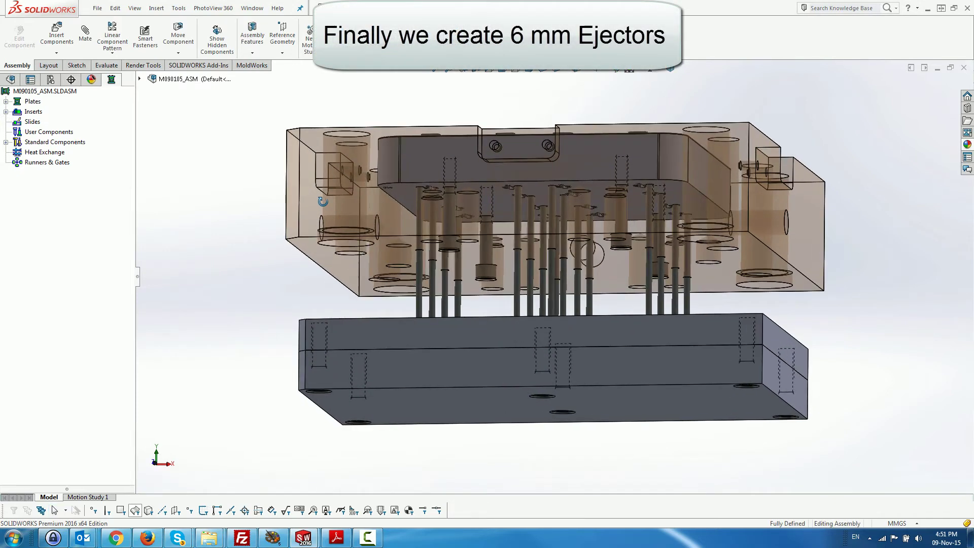
Start another Ejector component on the underside of ejector plate BM03-11, positioned by the 6mm part pins sketch
{"action": "right_click", "coordinate": [30, 145]}
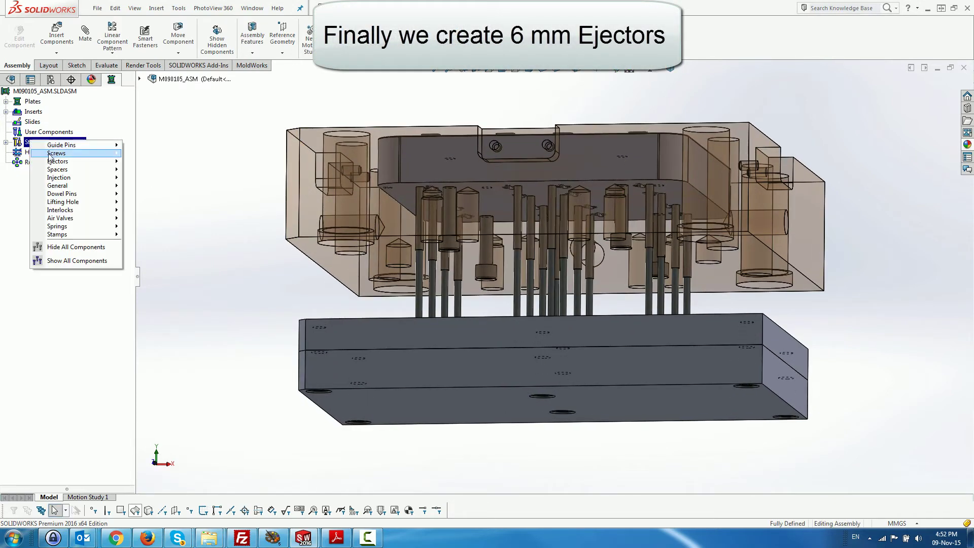
{"action": "mouse_move", "coordinate": [116, 163]}
{"action": "left_click", "coordinate": [148, 165]}
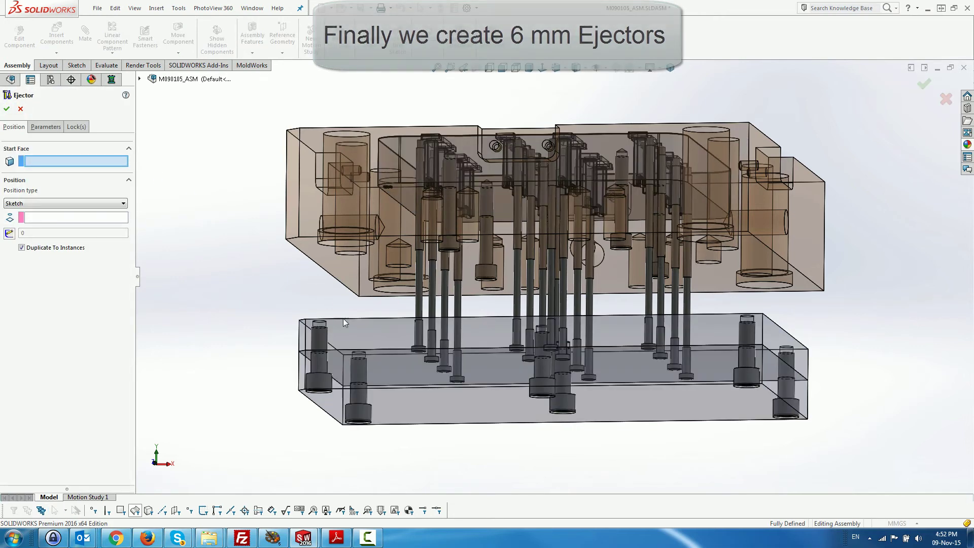
{"action": "right_click", "coordinate": [388, 360]}
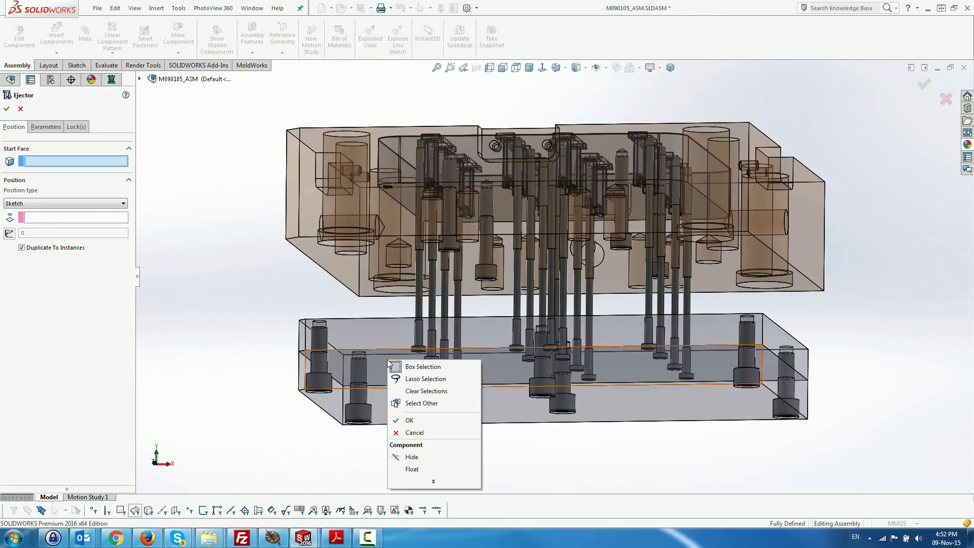
{"action": "left_click", "coordinate": [421, 403]}
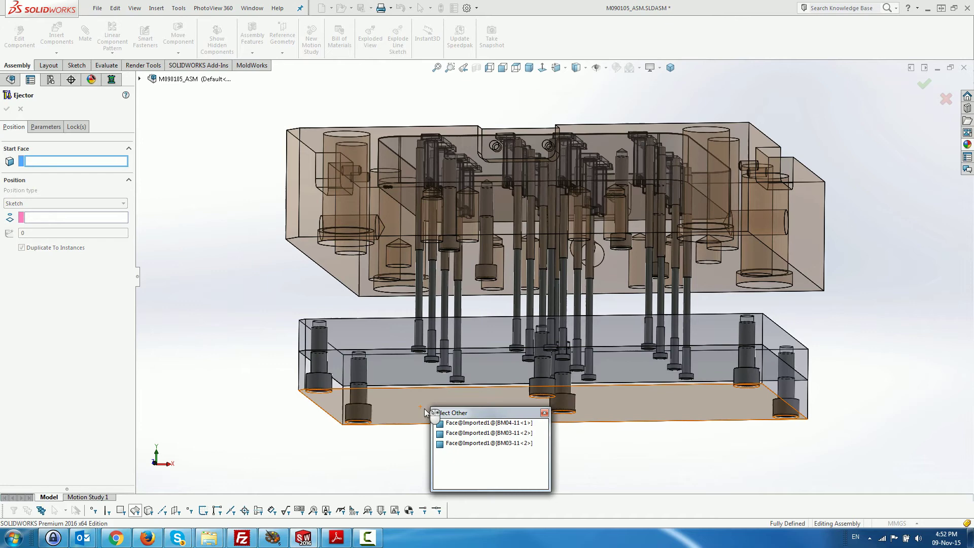
{"action": "left_click", "coordinate": [477, 433]}
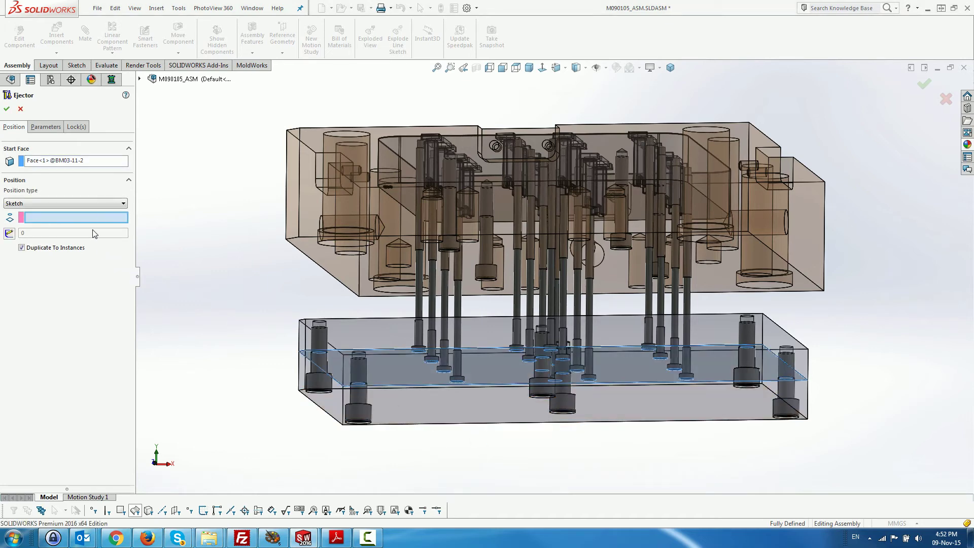
{"action": "left_click", "coordinate": [138, 79]}
{"action": "left_click", "coordinate": [199, 370]}
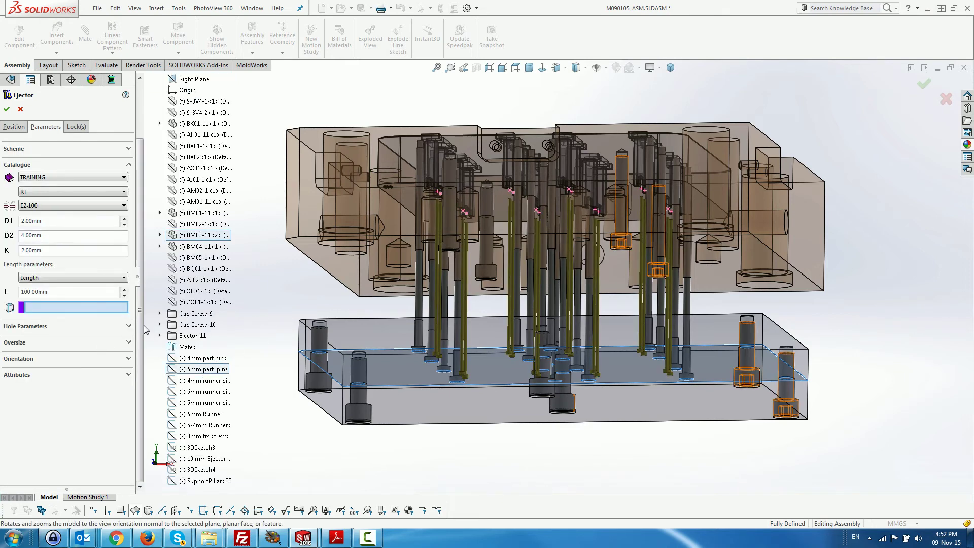
Set the new ejectors' D1 diameter to 6 mm and their length option to Ort
{"action": "left_click", "coordinate": [503, 70]}
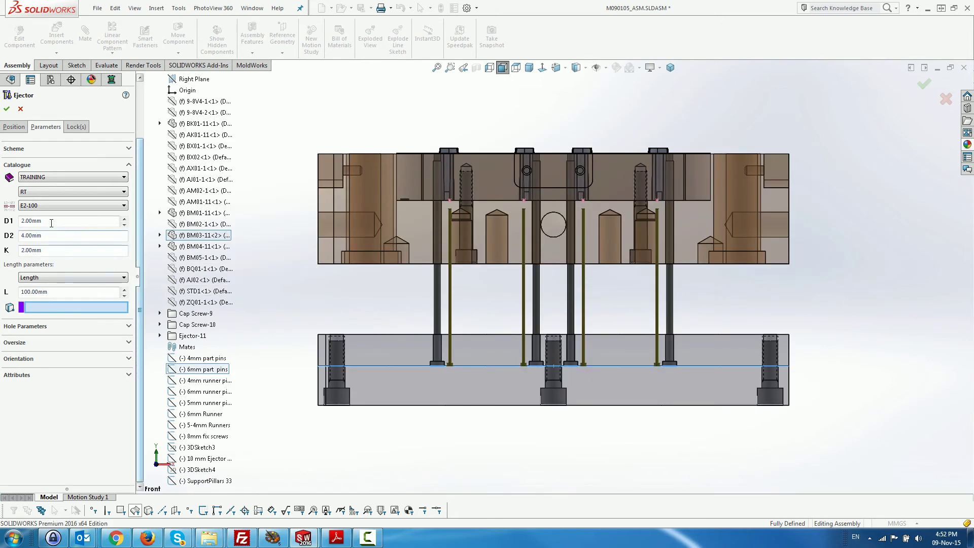
{"action": "left_click", "coordinate": [43, 278]}
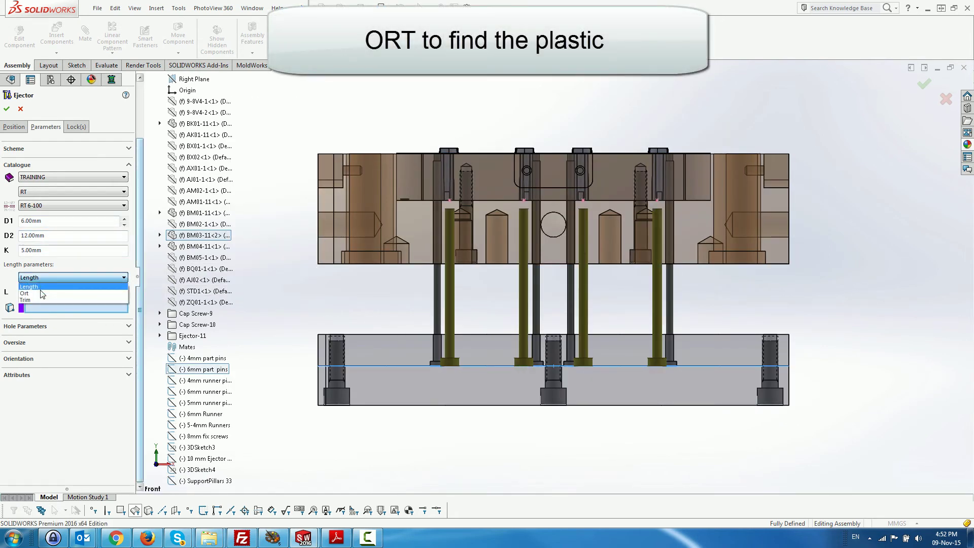
{"action": "left_click", "coordinate": [43, 294]}
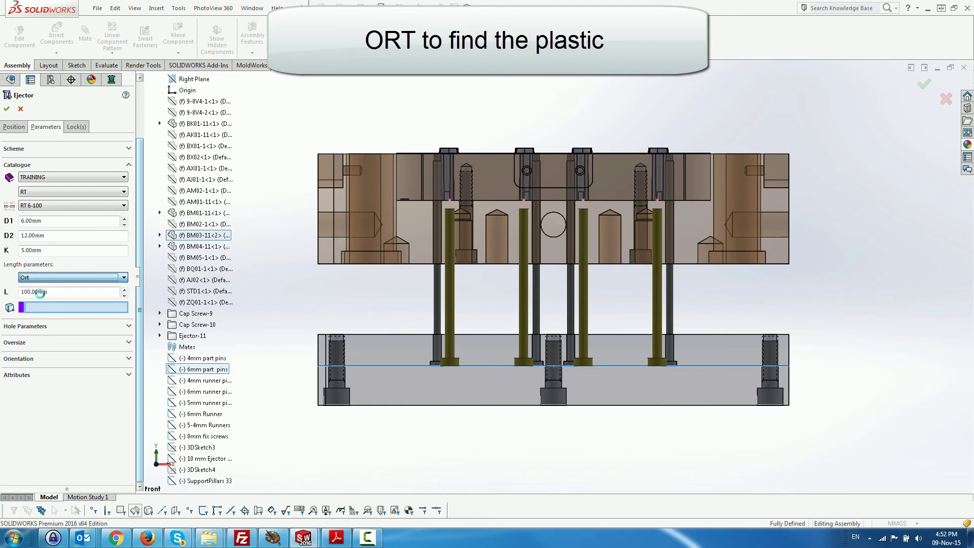
Set the D2 oversize of the 6 mm ejectors to 0.5 mm and create them
{"action": "left_click", "coordinate": [128, 148]}
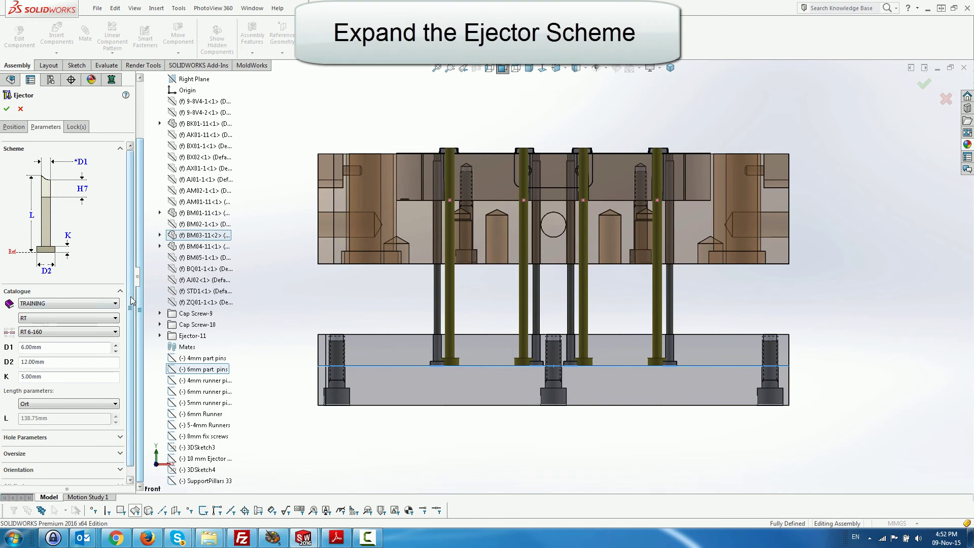
{"action": "scroll", "coordinate": [131, 301], "scroll_direction": "down", "scroll_amount": 1}
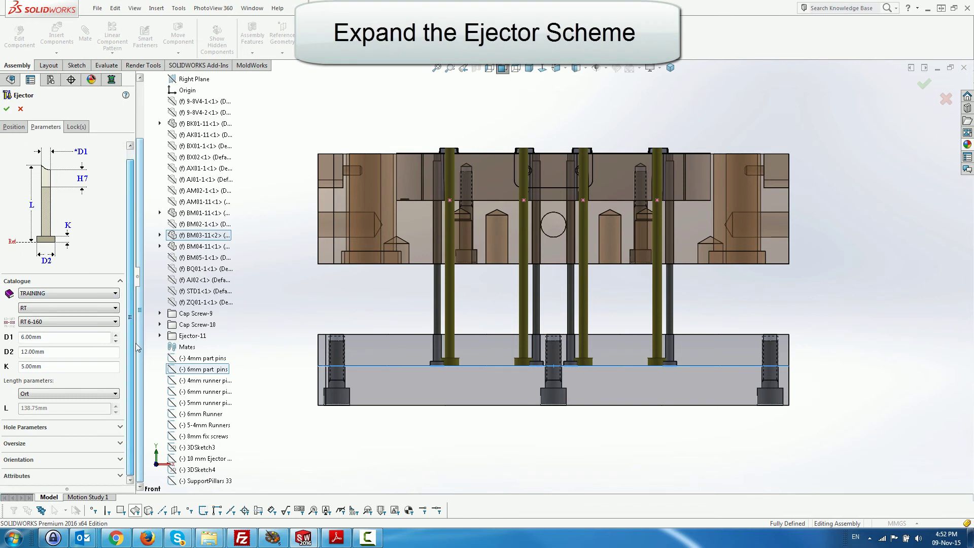
{"action": "left_click", "coordinate": [118, 445]}
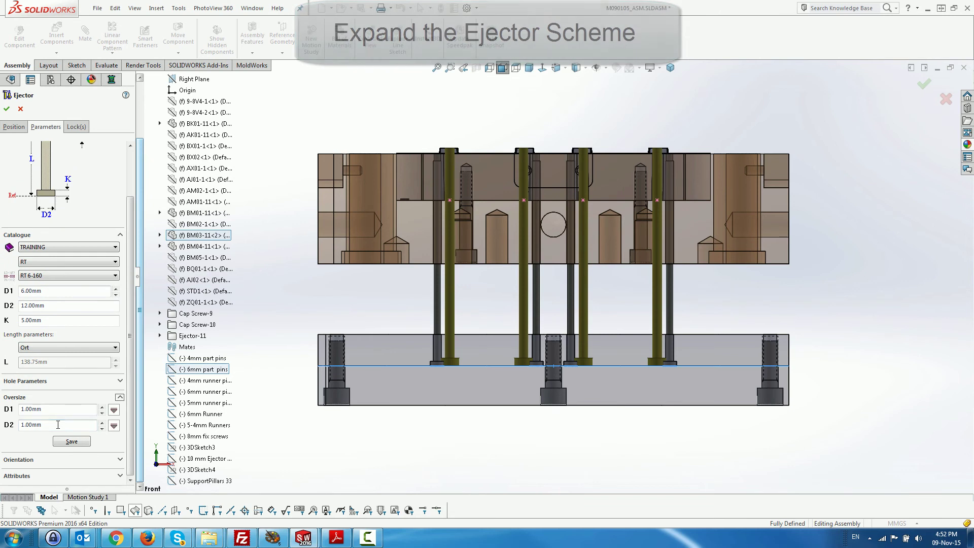
{"action": "left_click_drag", "start_coordinate": [58, 425], "coordinate": [13, 426]}
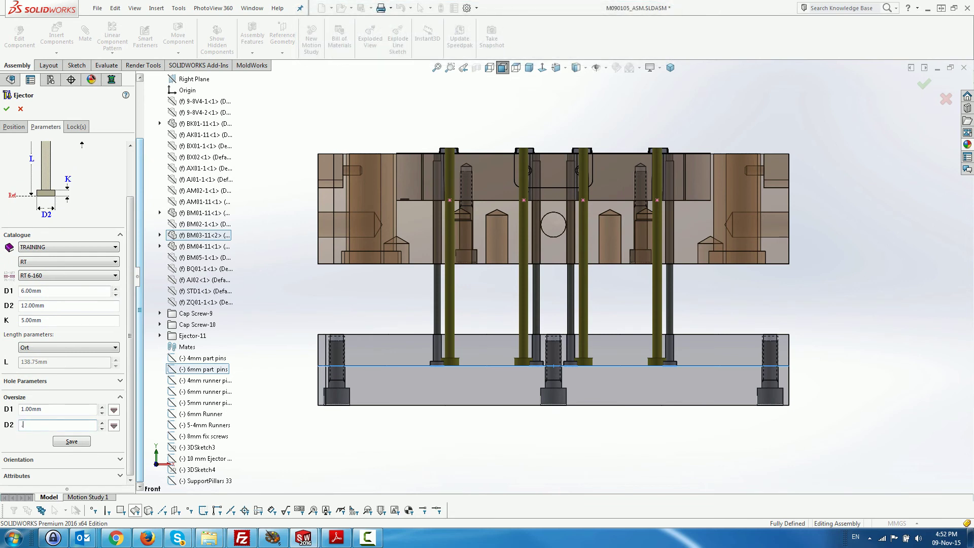
{"action": "key", "text": "Return"}
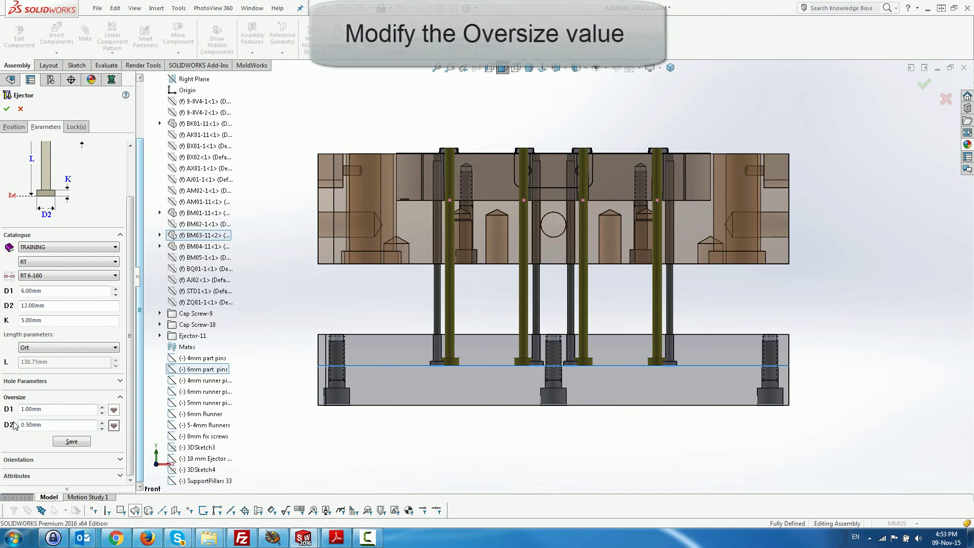
{"action": "left_click", "coordinate": [7, 110]}
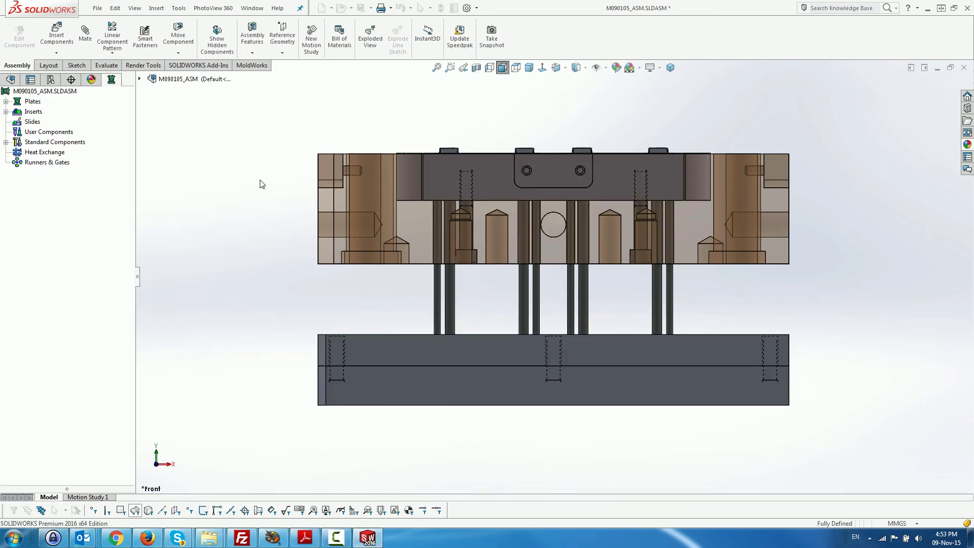
Make all plates of the mold assembly transparent and inspect the ejectors and screws inside
{"action": "middle_click_drag", "start_coordinate": [260, 183], "coordinate": [256, 216]}
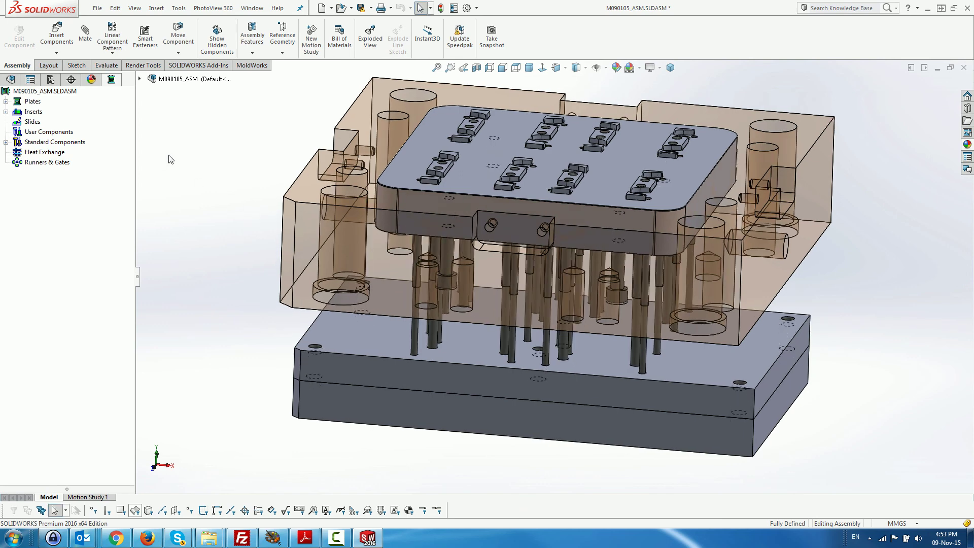
{"action": "right_click", "coordinate": [64, 92]}
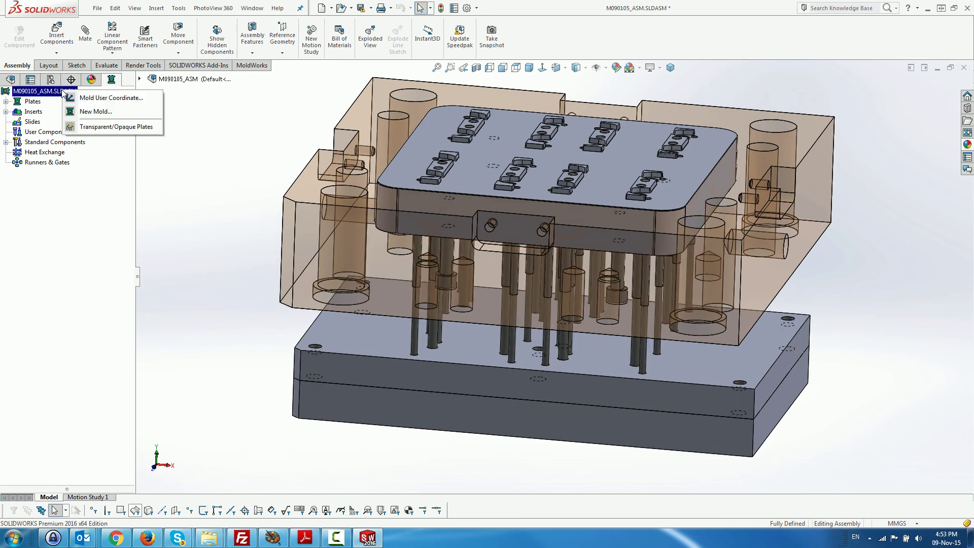
{"action": "left_click", "coordinate": [101, 127]}
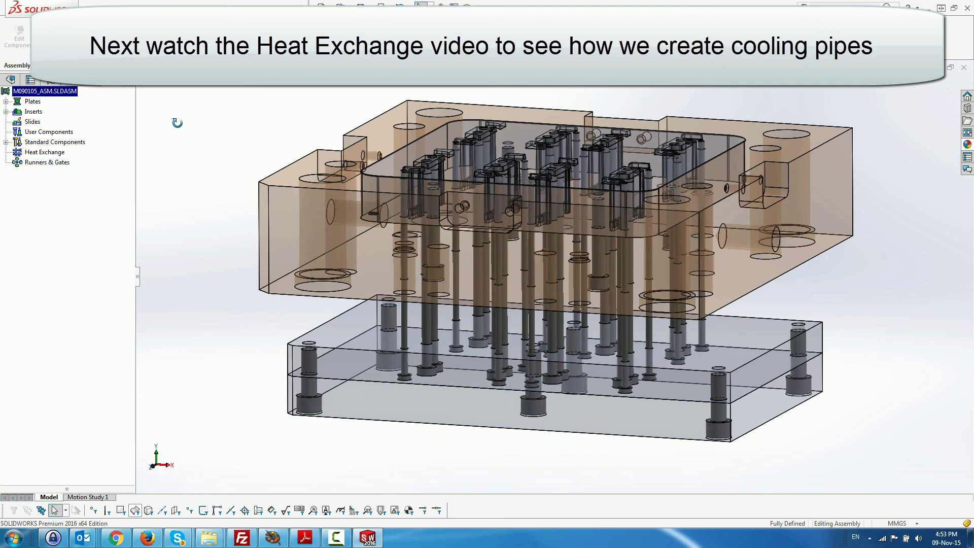
{"action": "middle_click_drag", "start_coordinate": [177, 123], "coordinate": [91, 102]}
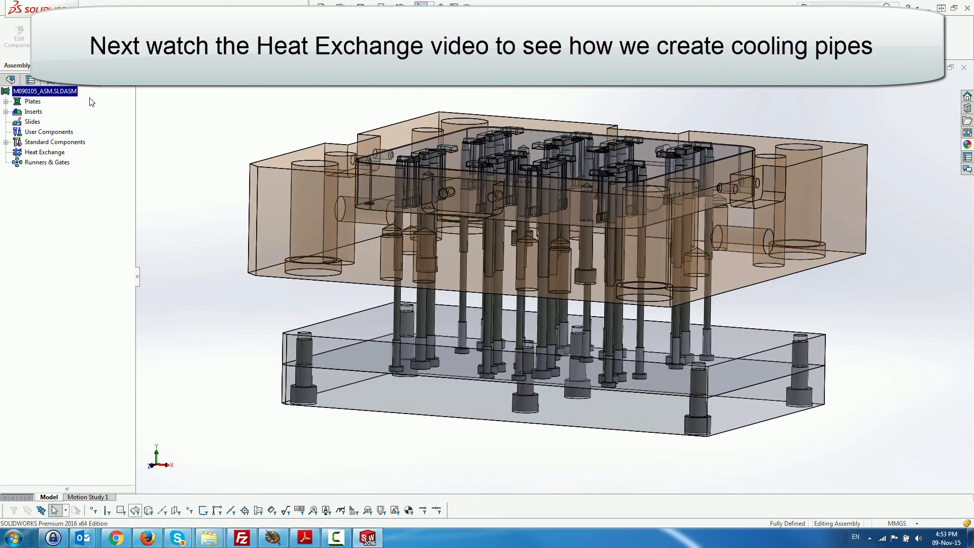